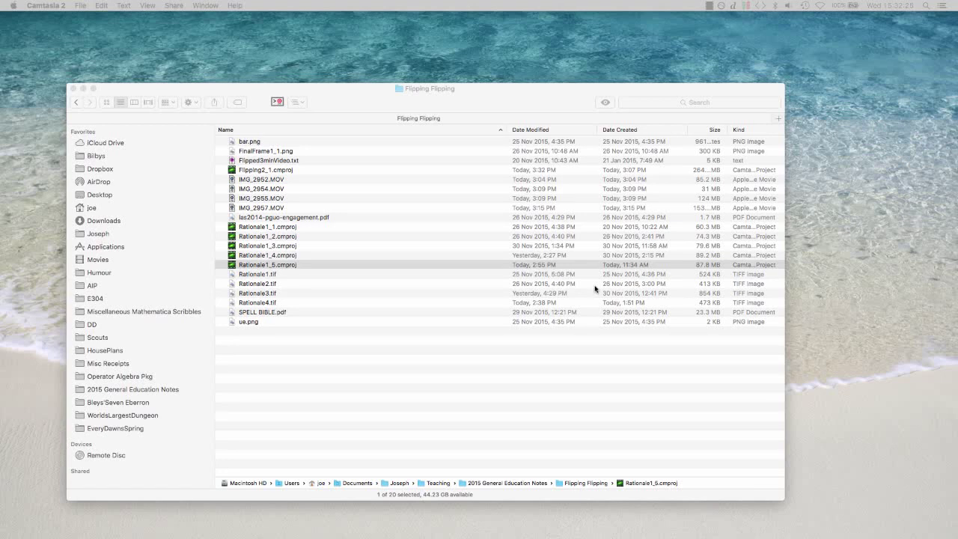
- From Finder, launch SketchBook Express through a Spotlight search for 'sket'
click(505, 99)
key(super+space)
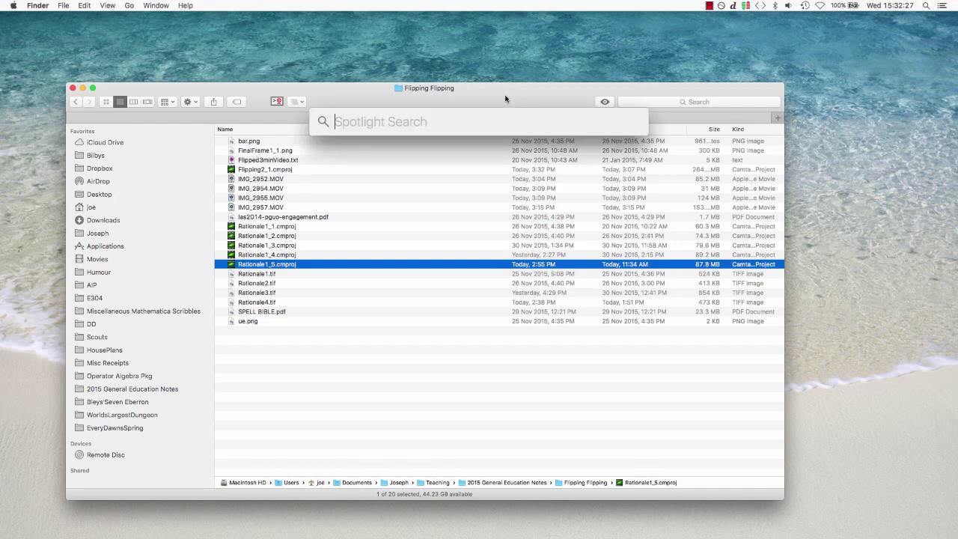
text(sket)
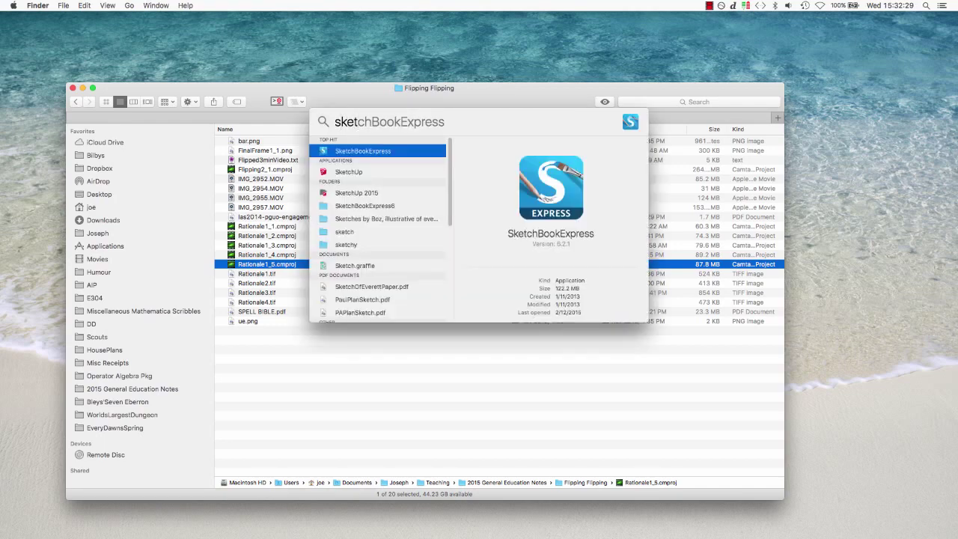
key(Return)
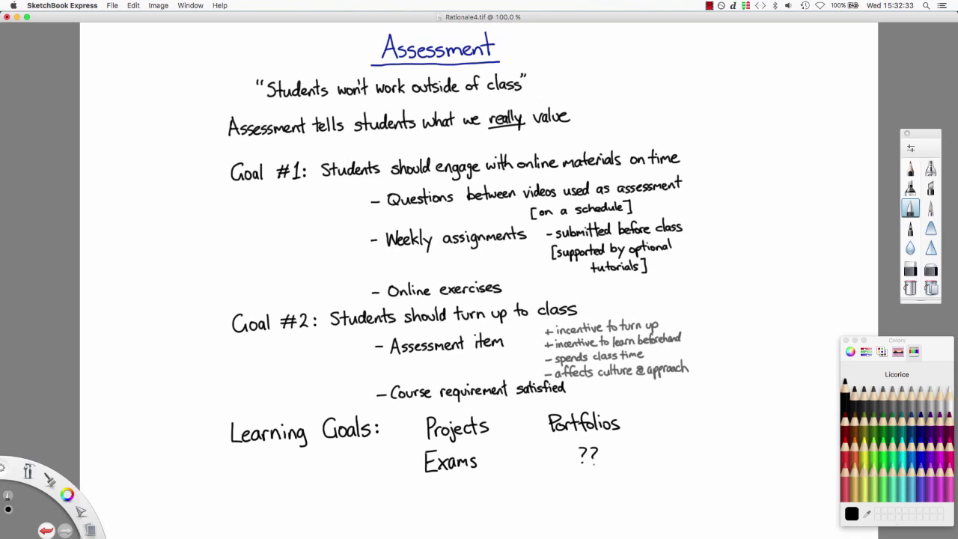
- Draw a Tangerine orange scribble over the notes, undo it, and close the Assessment drawing
click(851, 441)
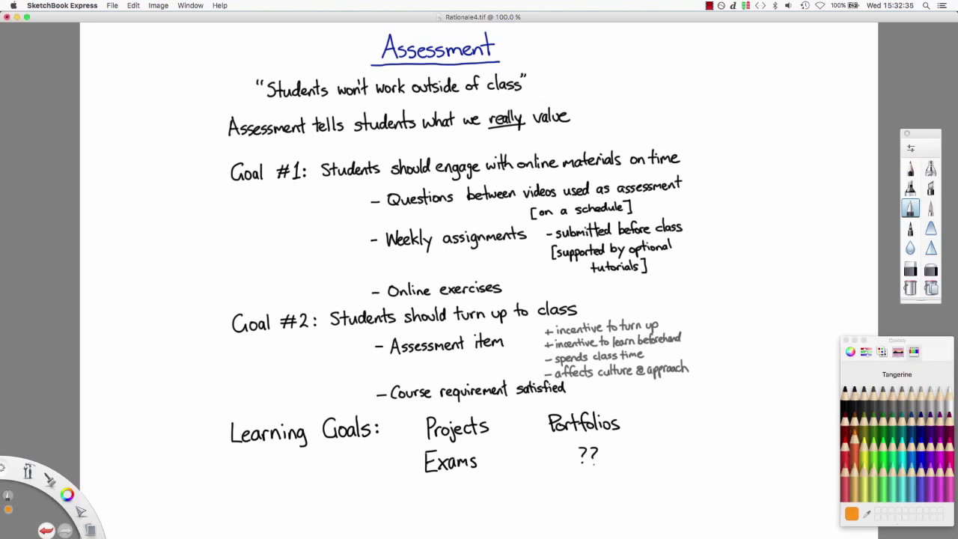
mouse_move(309, 153)
mouse_down()
mouse_move(684, 238)
mouse_move(408, 351)
mouse_move(460, 255)
mouse_move(569, 202)
mouse_move(464, 220)
mouse_up()
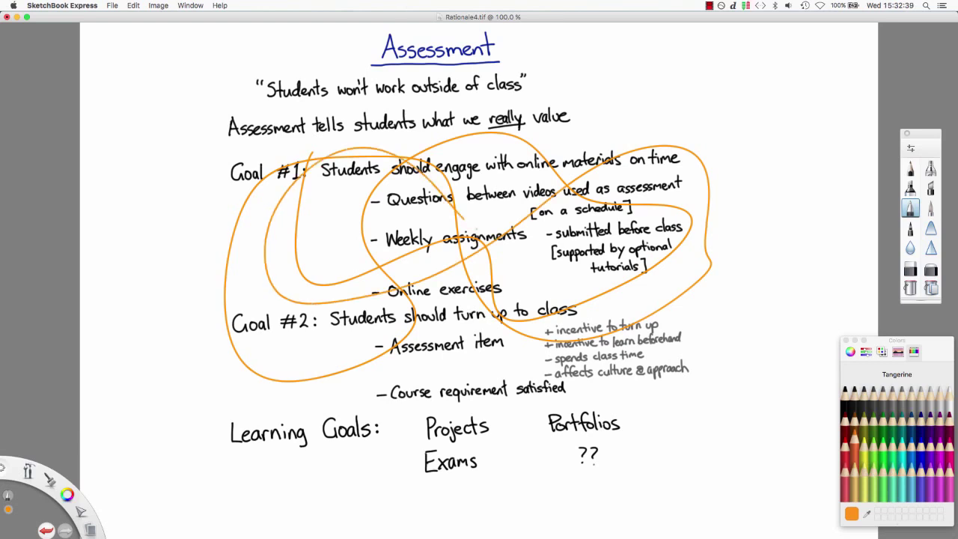
key(super+z)
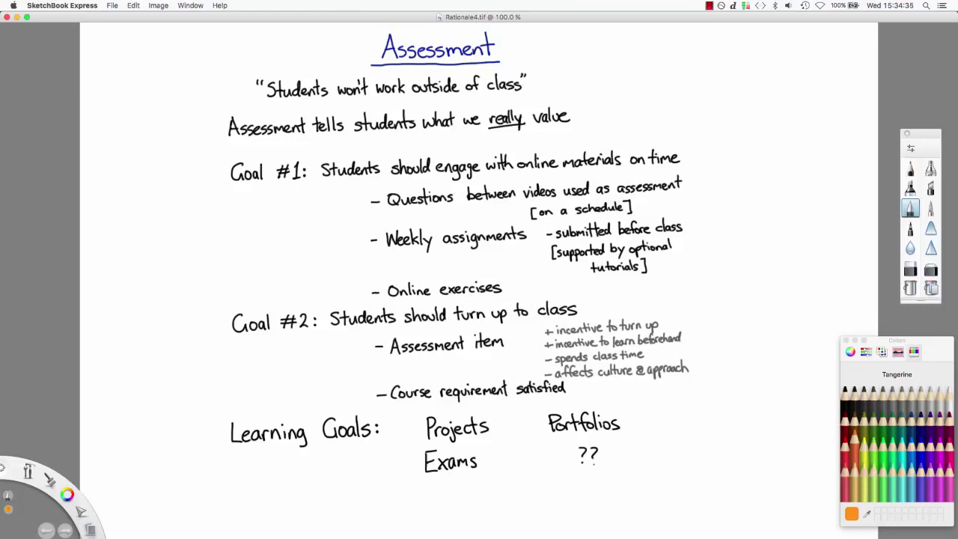
click(16, 17)
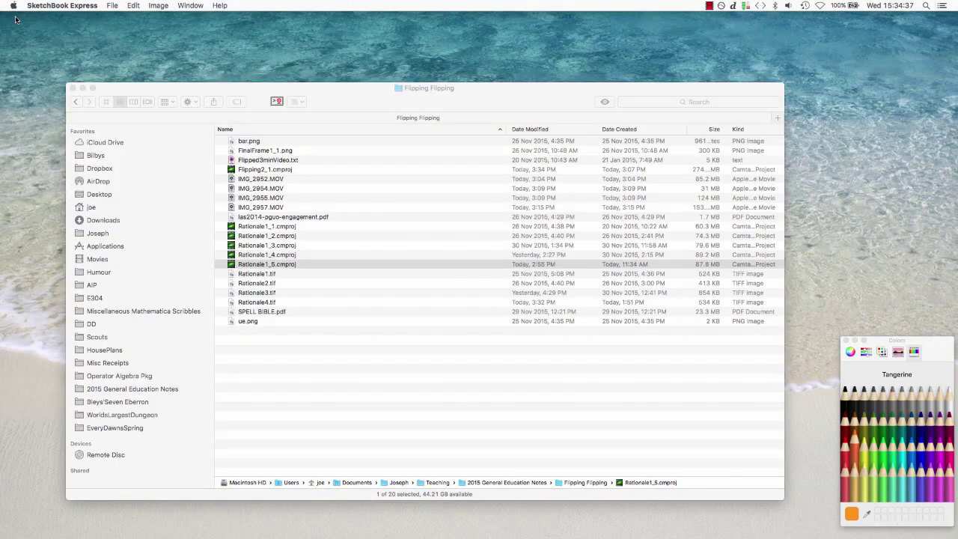
- On a new blank canvas, draw an orange wavy stroke and two black curves, then stop recording
key(super+n)
mouse_move(287, 143)
mouse_down()
mouse_move(284, 171)
mouse_move(398, 184)
mouse_up()
click(844, 388)
mouse_move(333, 237)
mouse_down()
mouse_move(464, 210)
mouse_move(507, 185)
mouse_up()
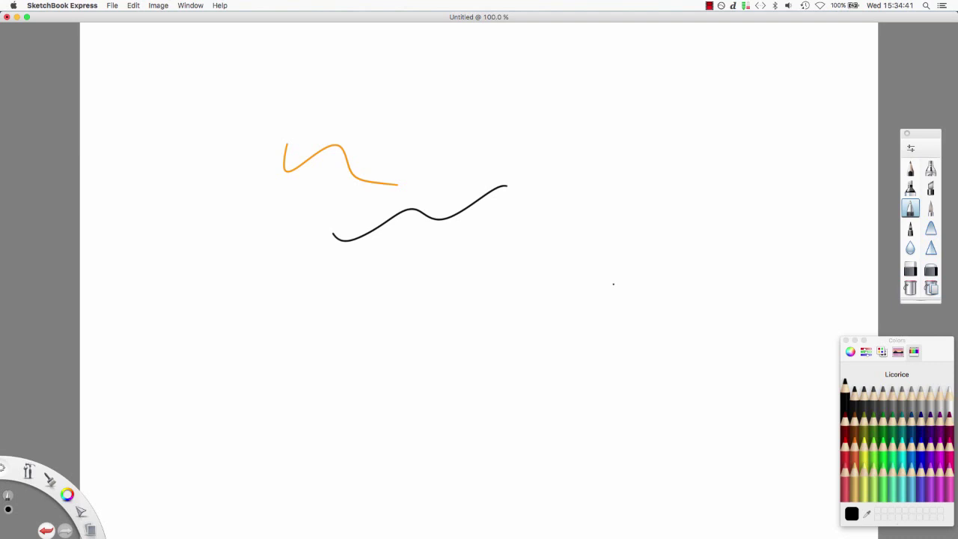
mouse_move(610, 281)
mouse_down()
mouse_move(540, 185)
mouse_move(406, 145)
mouse_up()
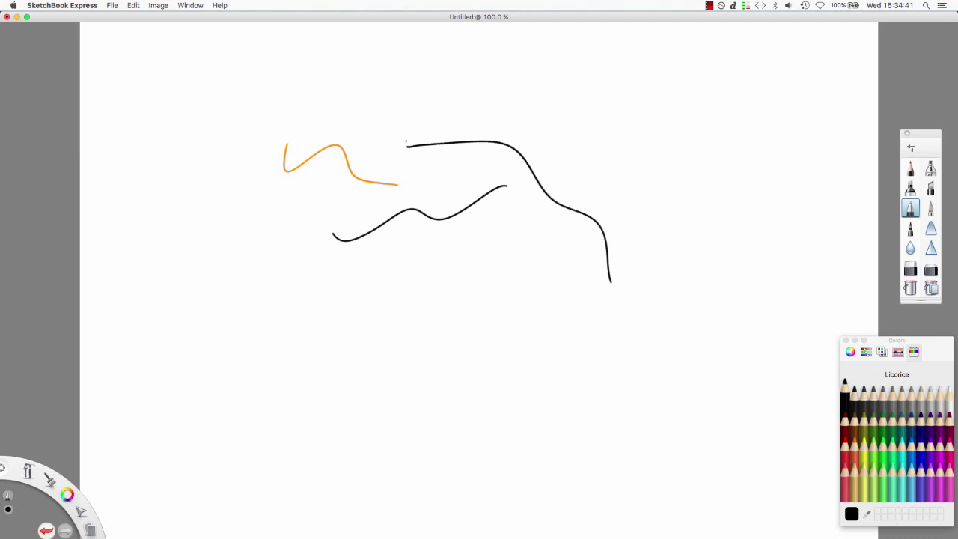
click(709, 6)
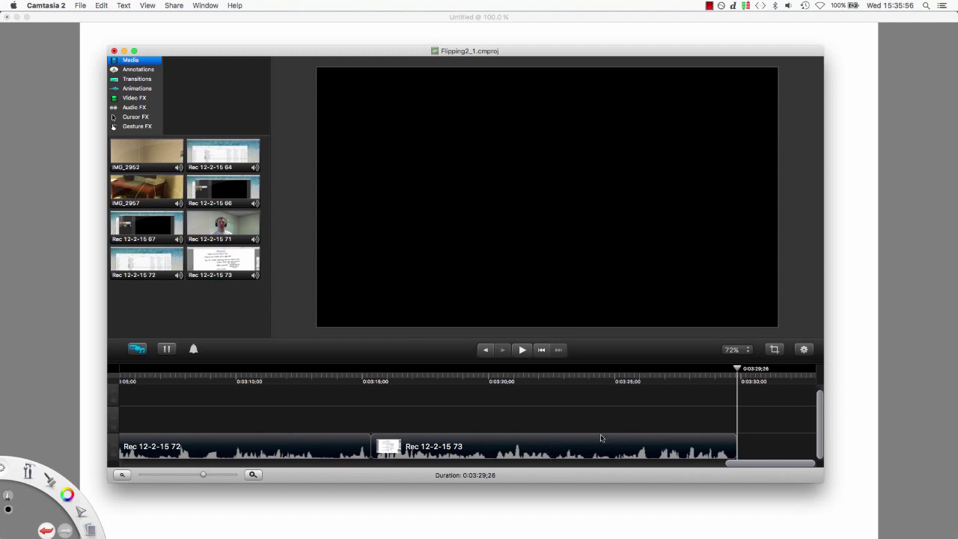
- Scrub the playhead back to preview the orange and black test strokes in the recording
mouse_move(737, 368)
mouse_down()
mouse_move(397, 383)
mouse_move(696, 386)
mouse_up()
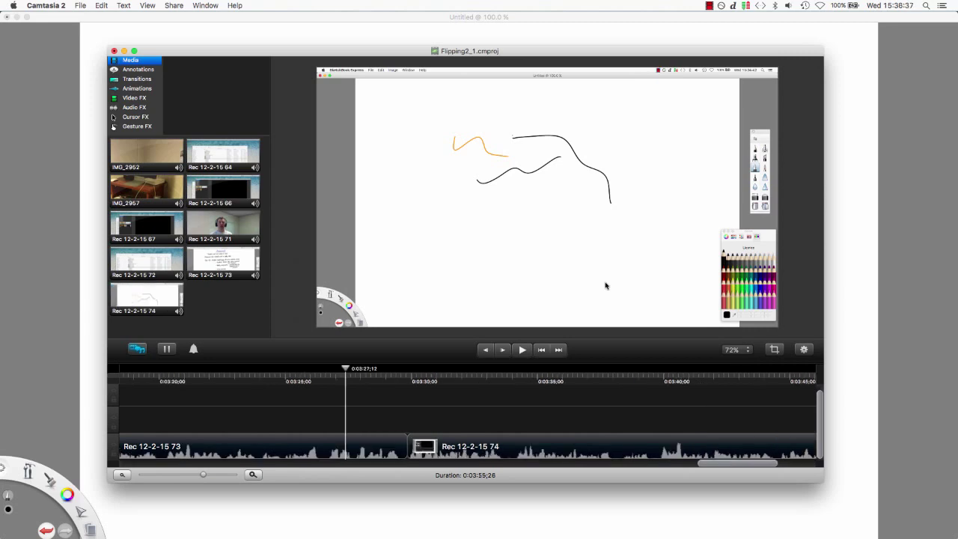
right_click(606, 286)
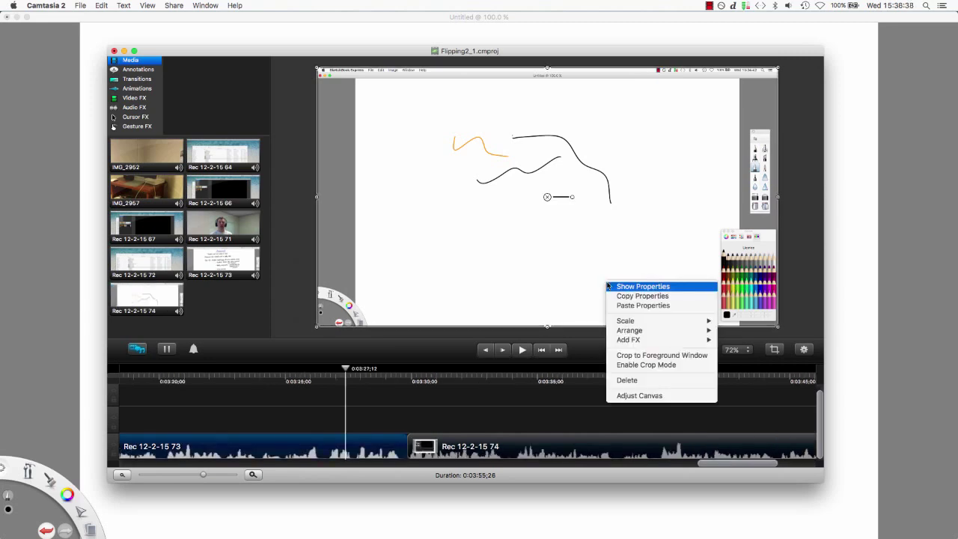
click(639, 396)
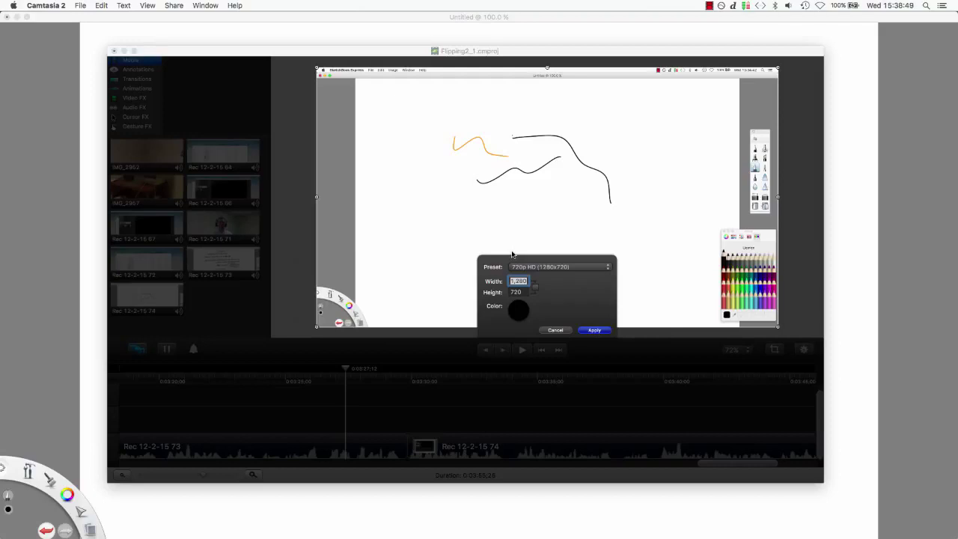
click(555, 330)
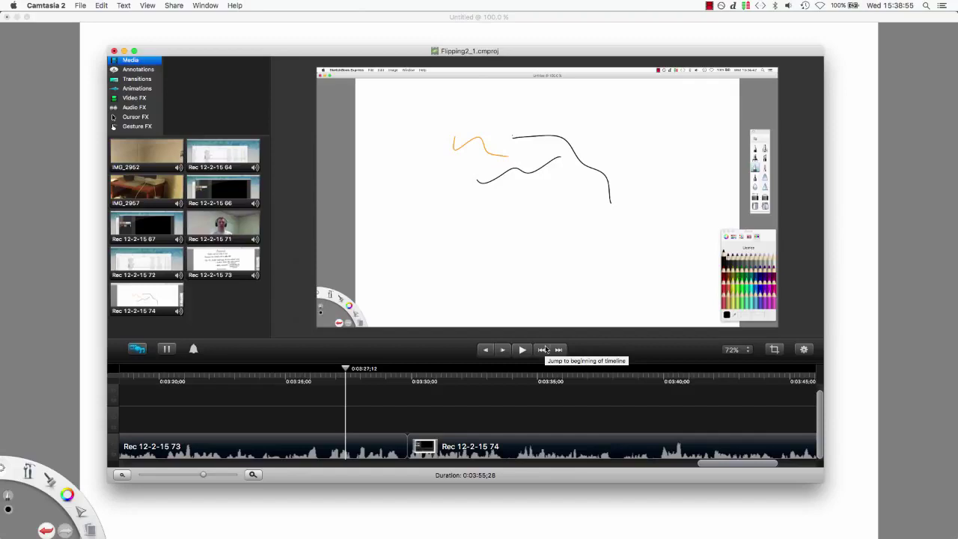
- Scale the sketch recording clip to its actual pixel size so the drawing appears larger
right_click(620, 280)
mouse_move(653, 321)
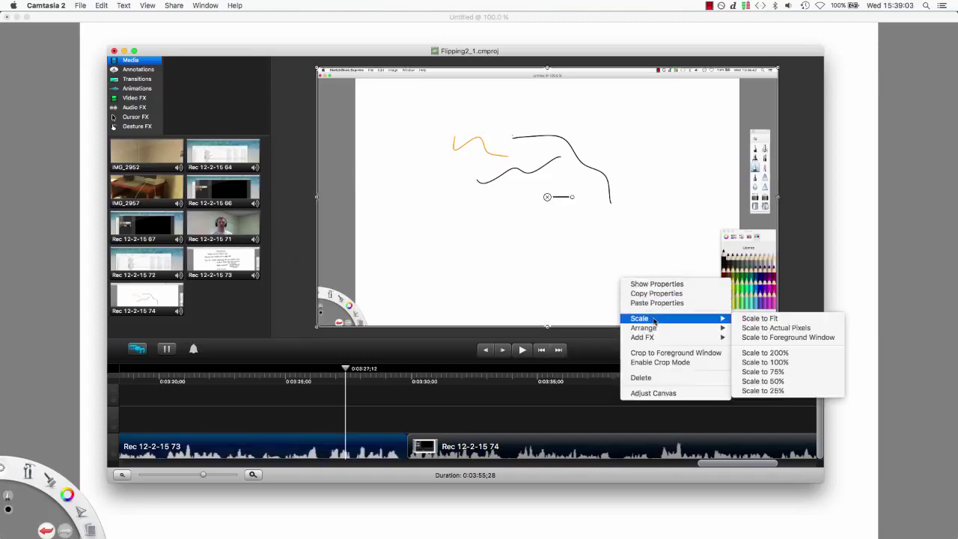
click(745, 329)
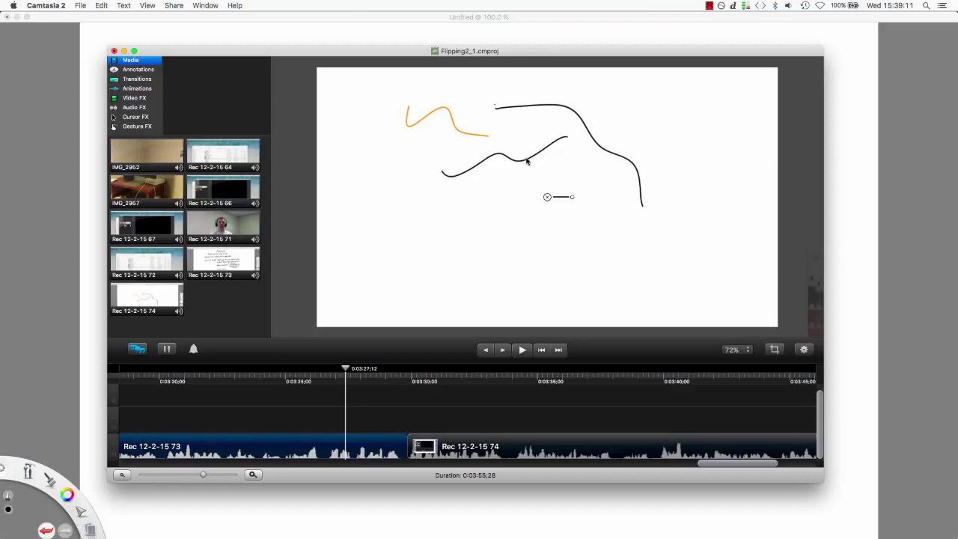
drag(530, 156, 530, 156)
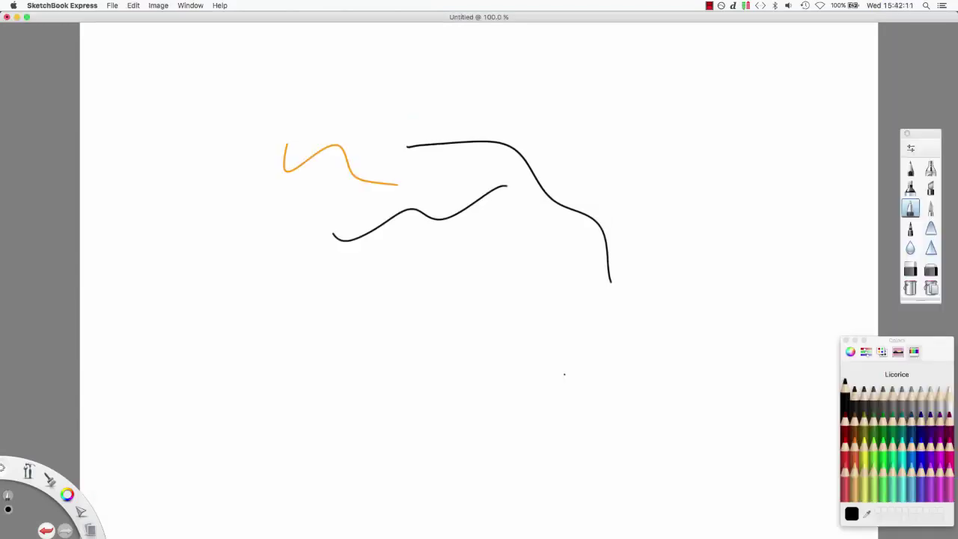
- Pick Ocean blue and draw a box framing the existing wavy strokes
click(910, 415)
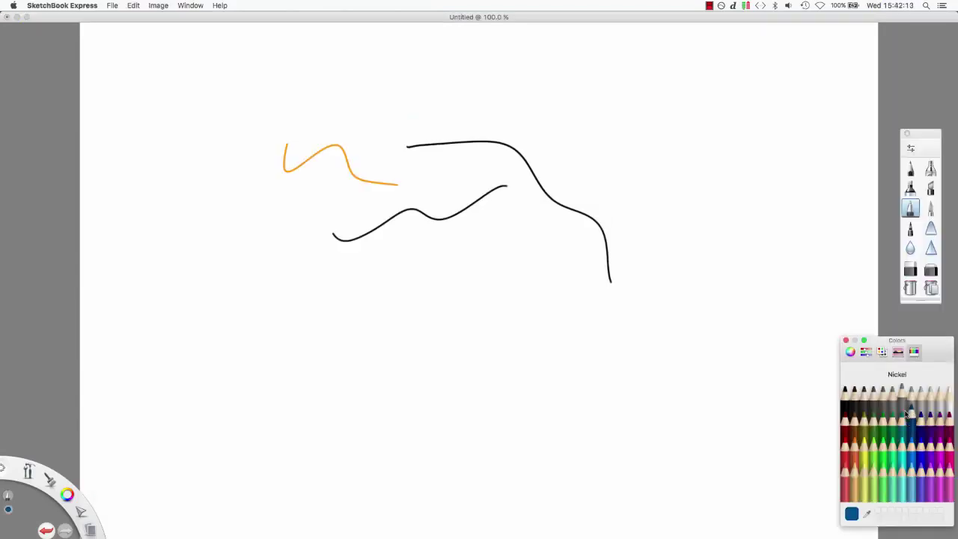
click(243, 36)
mouse_move(234, 32)
mouse_down()
mouse_move(248, 392)
mouse_move(598, 387)
mouse_move(712, 379)
mouse_move(727, 367)
mouse_move(742, 156)
mouse_move(738, 33)
mouse_move(234, 35)
mouse_up()
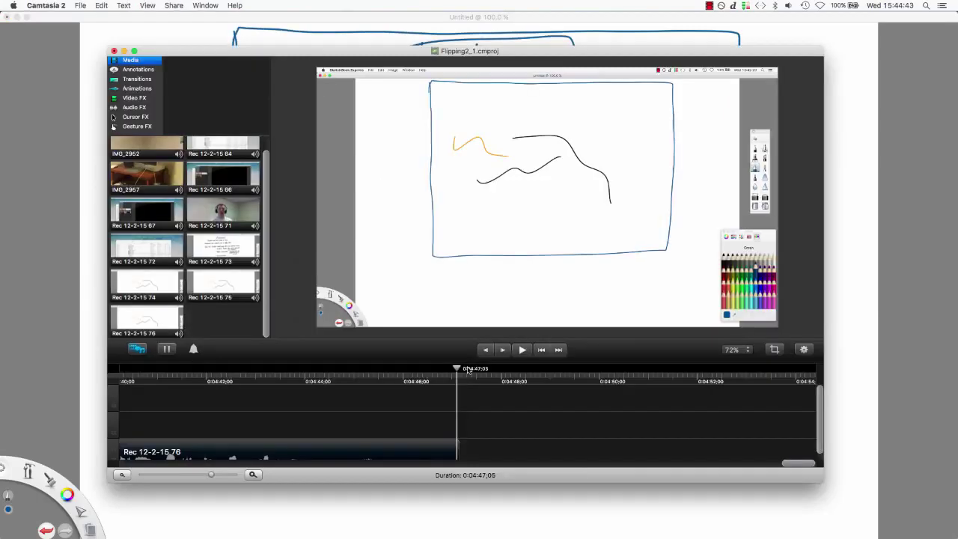
- Place clip Rec 12-2-15 76 on the main track after clip 75 and scrub through its end
drag(156, 317, 501, 451)
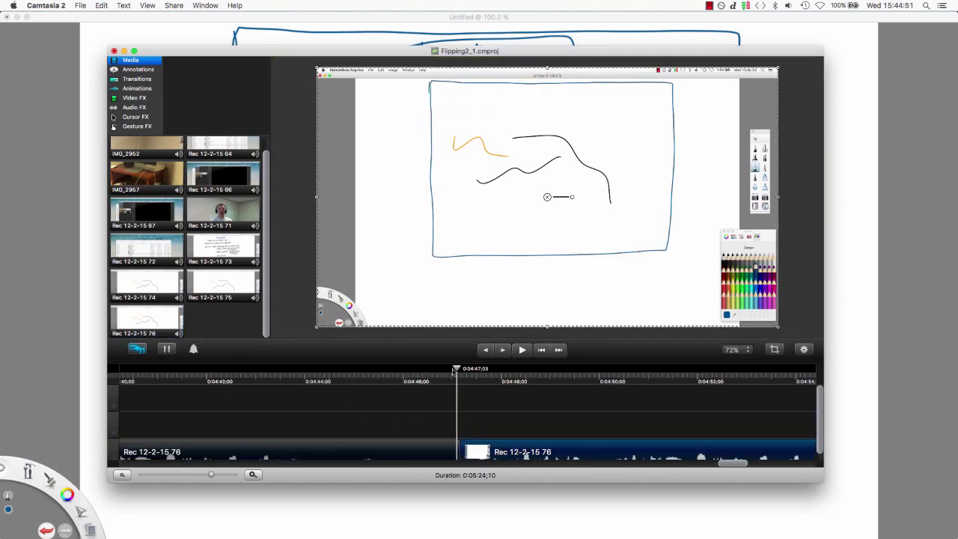
drag(455, 371, 764, 389)
drag(737, 464, 720, 463)
drag(211, 475, 188, 475)
drag(524, 369, 633, 374)
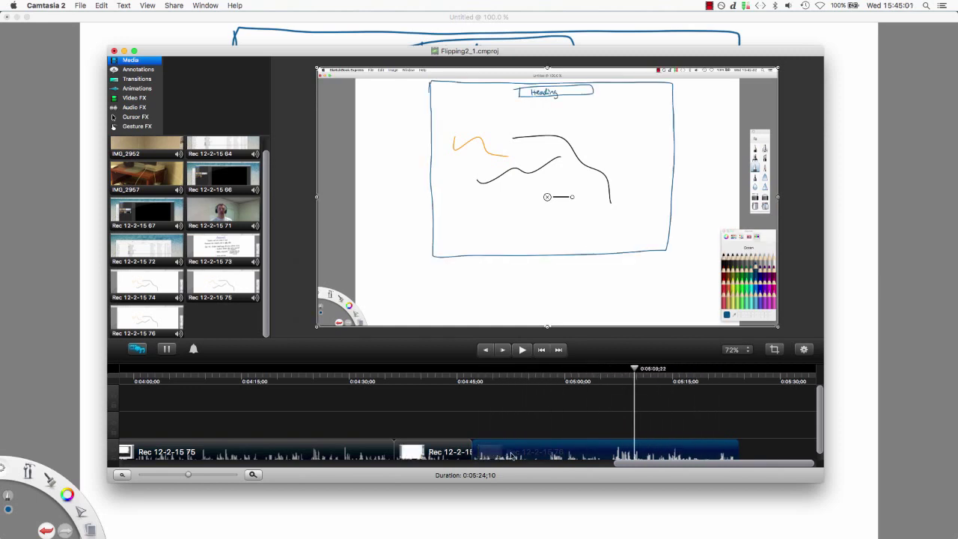
drag(548, 460, 550, 460)
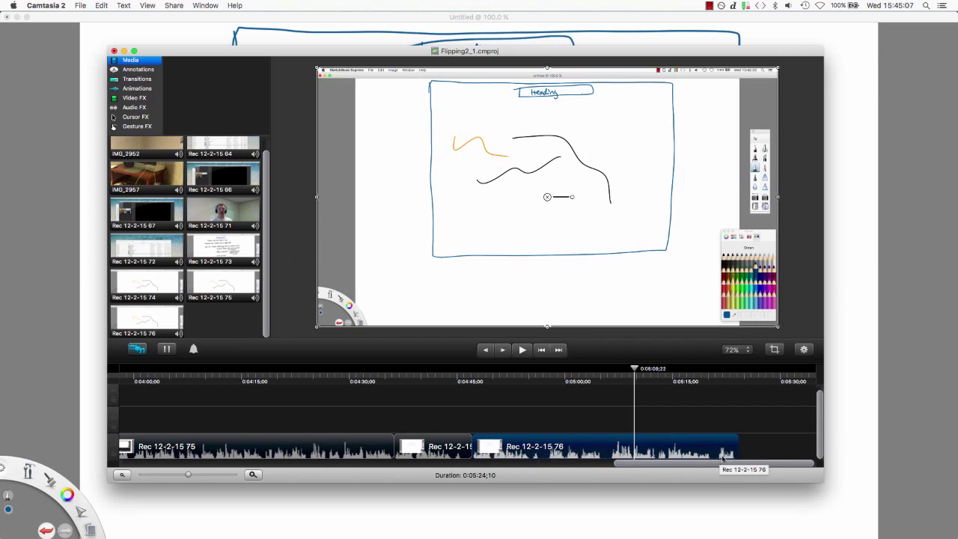
mouse_move(634, 369)
mouse_down()
mouse_move(574, 369)
mouse_move(637, 372)
mouse_up()
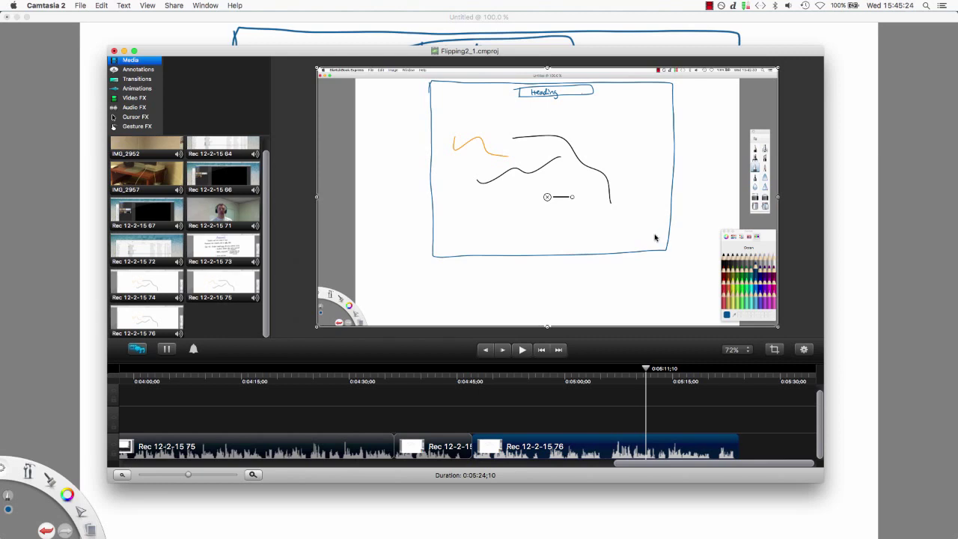
- Scale the handwriting clip to actual pixels and move it down to sit centred on the canvas
right_click(653, 239)
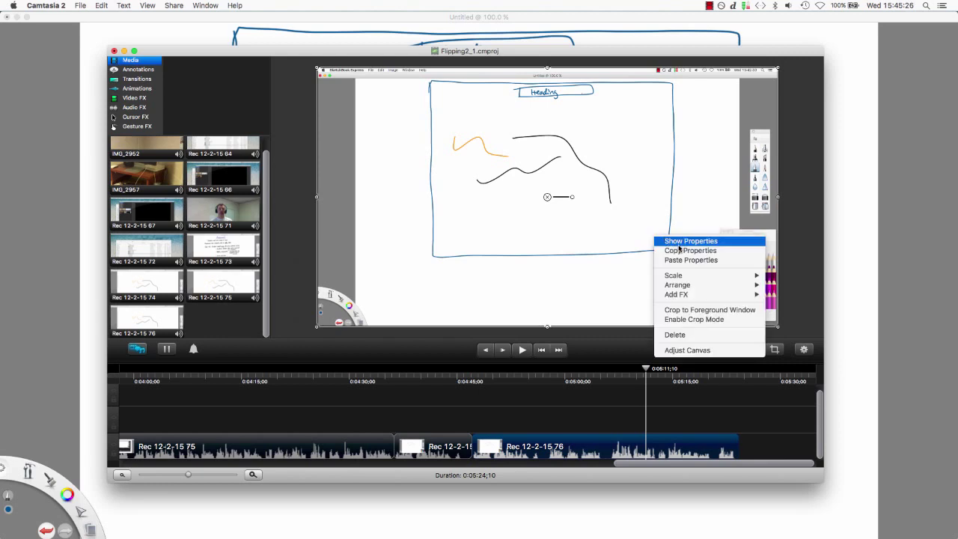
mouse_move(681, 275)
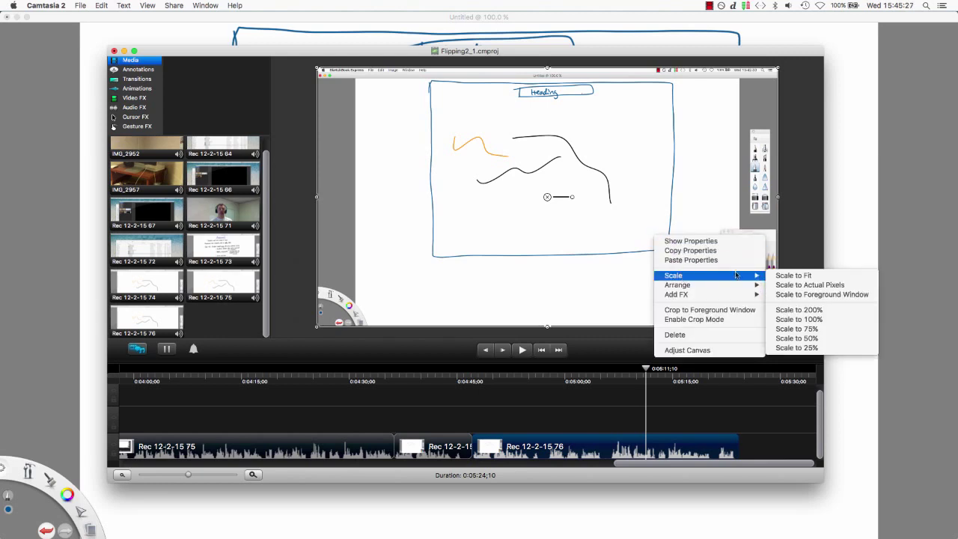
click(784, 287)
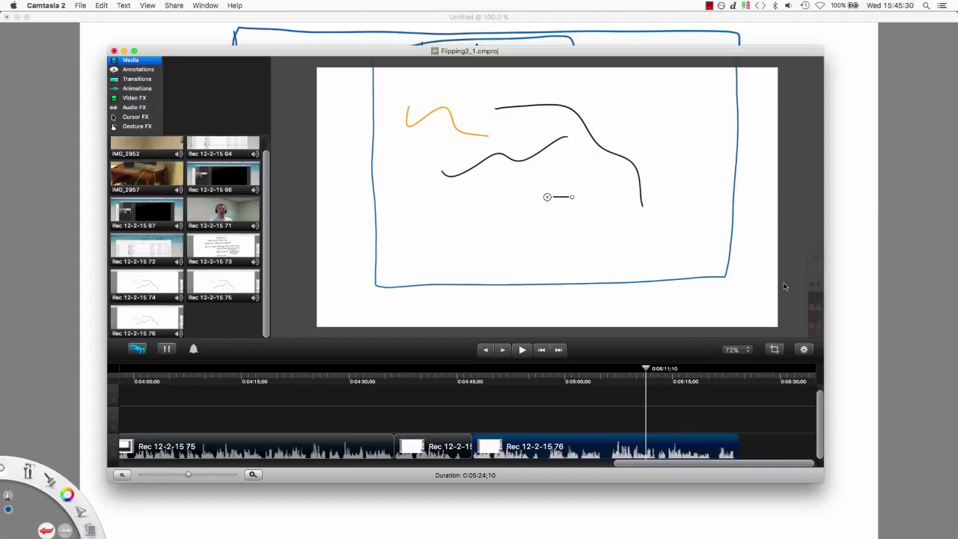
mouse_move(547, 197)
mouse_down()
mouse_move(546, 222)
mouse_move(526, 250)
mouse_move(533, 240)
mouse_up()
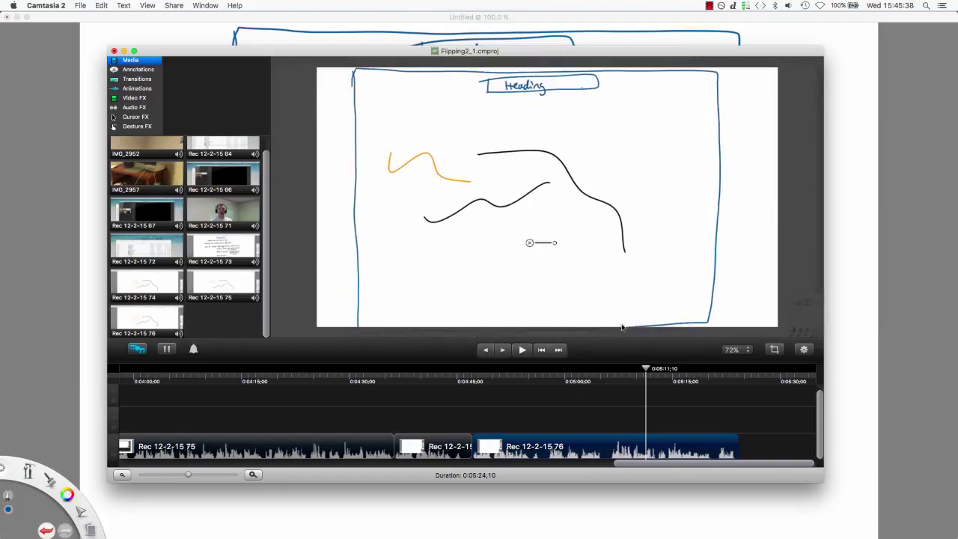
mouse_move(410, 314)
mouse_down()
mouse_move(431, 314)
mouse_move(416, 311)
mouse_up()
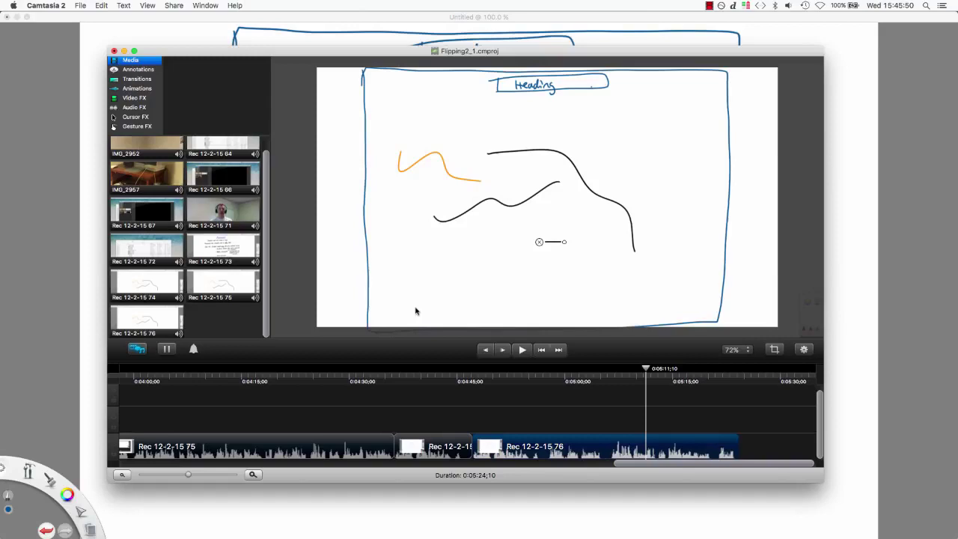
- Copy the drawing clip's properties and add Rec 12-2-15 76 to the end of the timeline
right_click(658, 296)
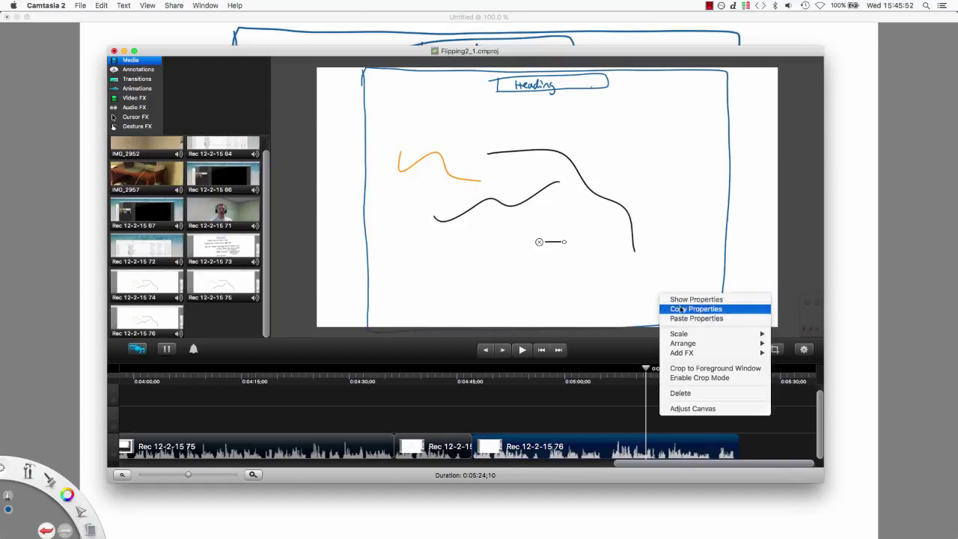
click(681, 309)
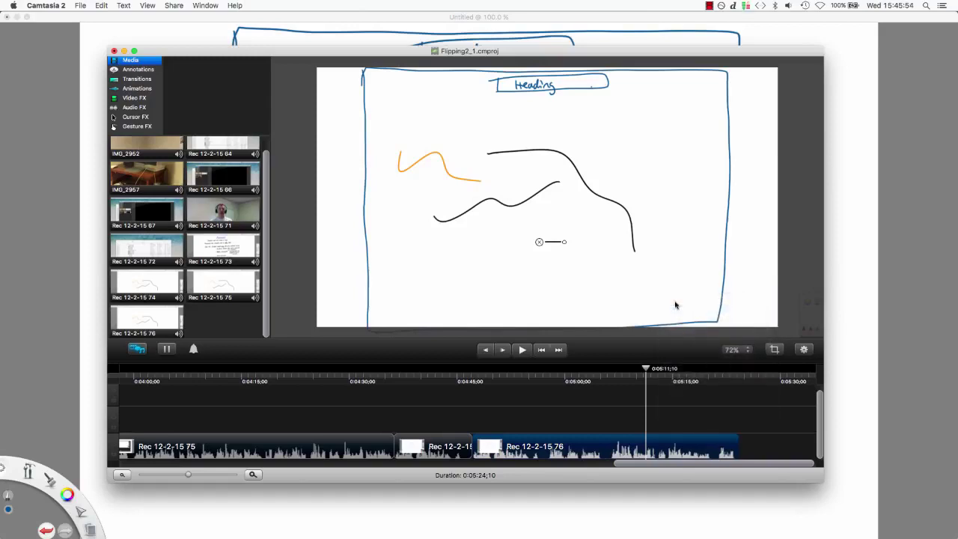
drag(148, 321, 757, 452)
scroll(659, 419, right, 3)
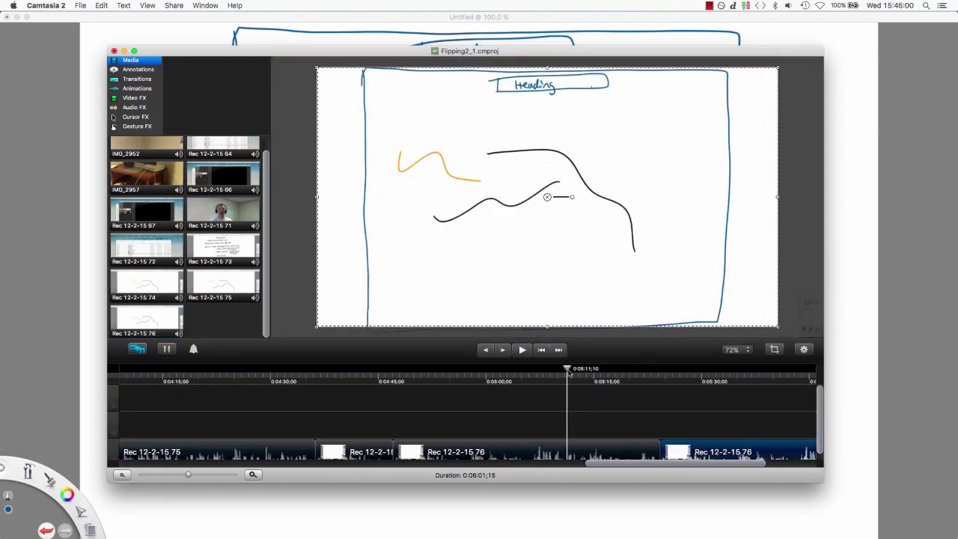
drag(569, 374, 713, 383)
- Paste the copied size and position onto the new clip, then review the earlier timeline
right_click(684, 296)
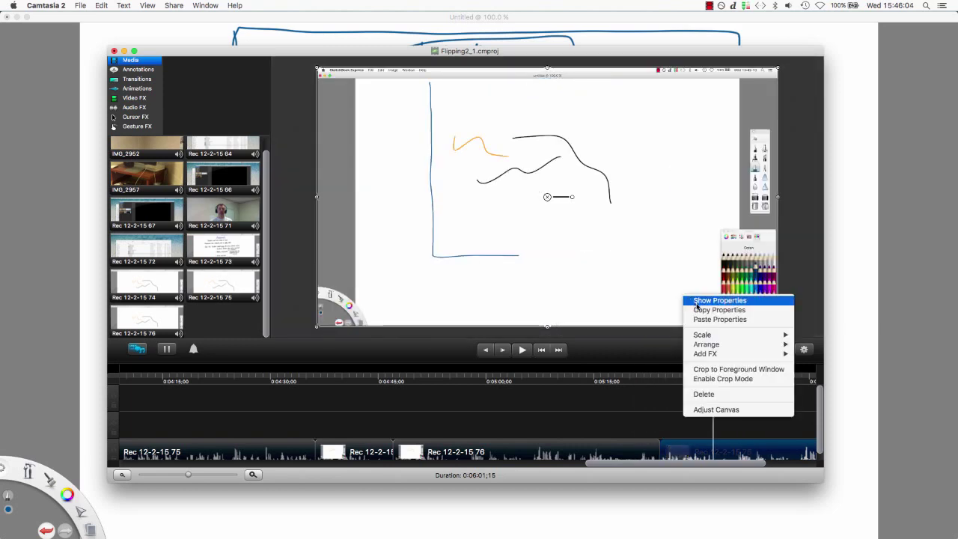
click(702, 320)
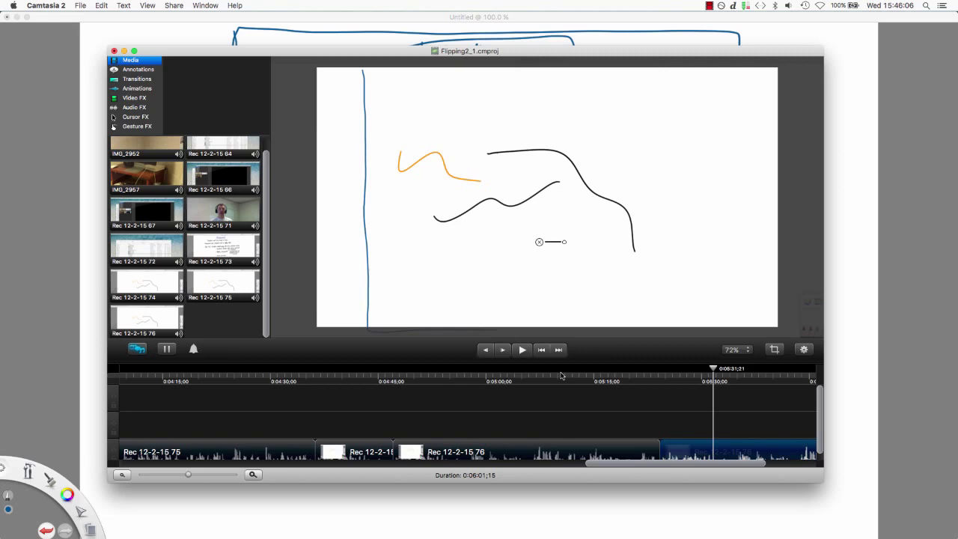
drag(320, 380, 783, 394)
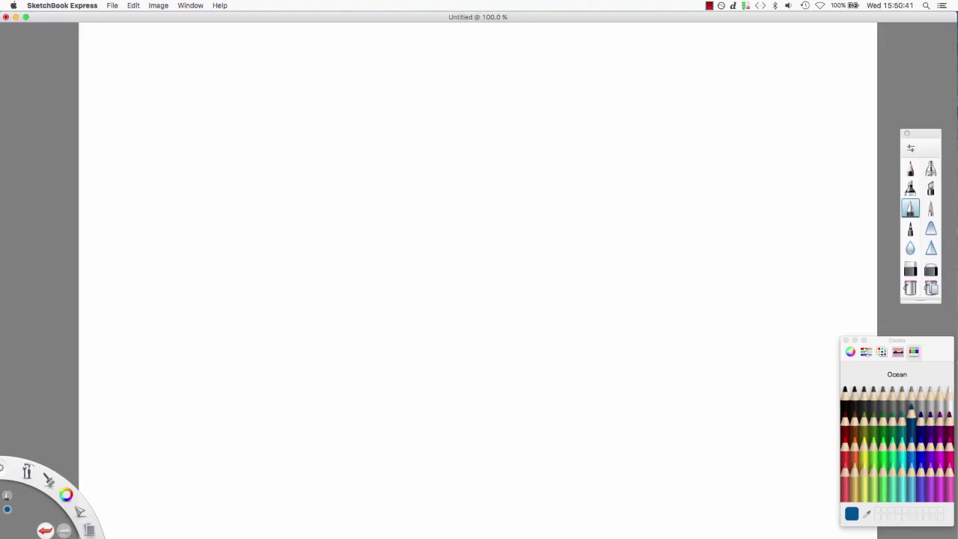
- Write an underlined 'Heading' in Midnight blue at the top of the page, then switch to black
click(917, 422)
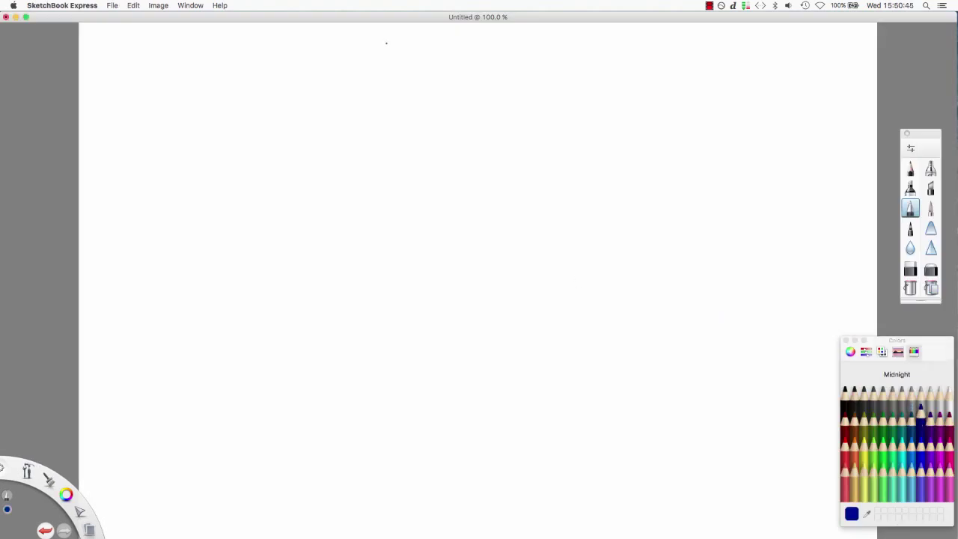
mouse_move(387, 33)
mouse_down()
mouse_move(388, 57)
mouse_move(458, 57)
mouse_move(462, 65)
mouse_up()
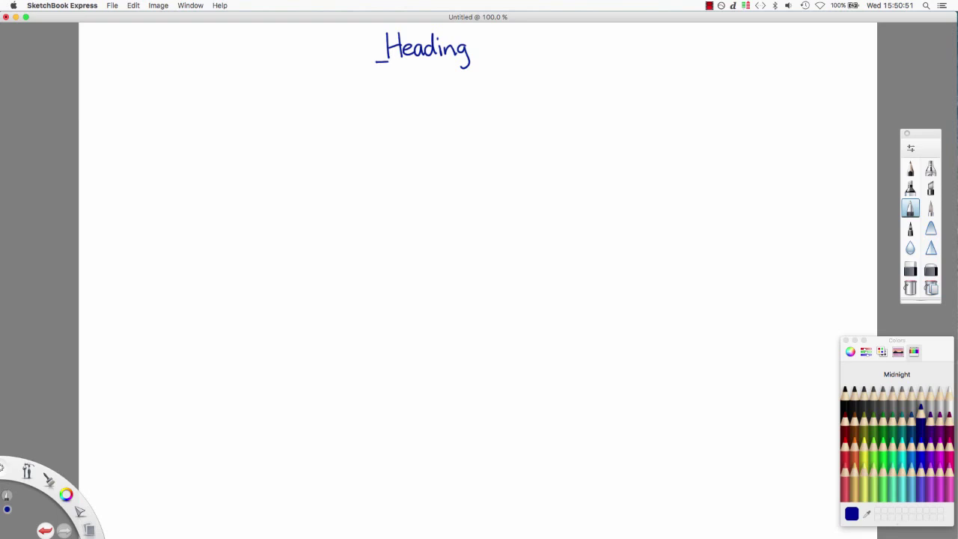
drag(389, 62, 478, 60)
click(846, 397)
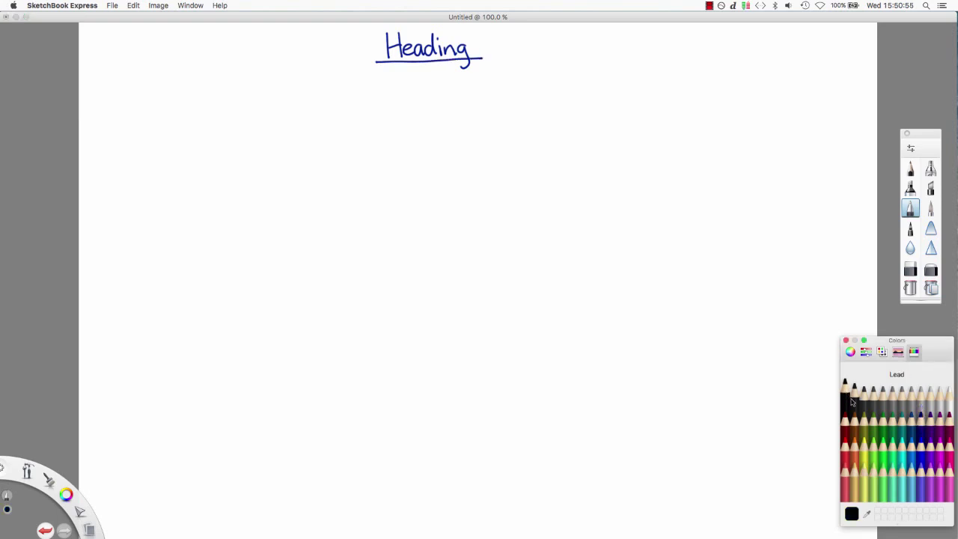
- Write 'First comment' in black below the heading
click(238, 86)
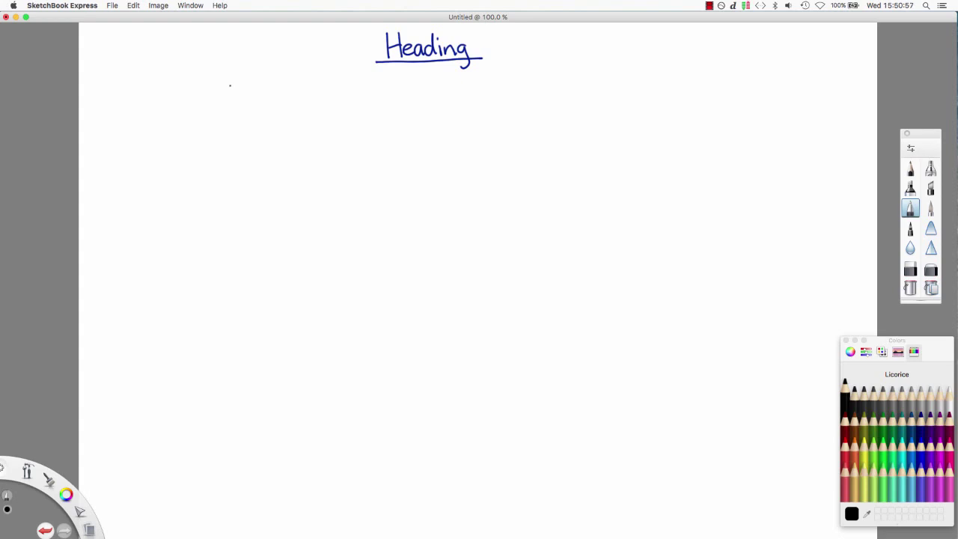
mouse_move(228, 85)
mouse_down()
mouse_move(230, 103)
mouse_move(258, 93)
mouse_move(256, 102)
mouse_up()
mouse_move(265, 81)
mouse_down()
mouse_move(267, 102)
mouse_move(291, 102)
mouse_up()
drag(297, 91, 327, 100)
drag(330, 95, 355, 100)
drag(349, 88, 361, 86)
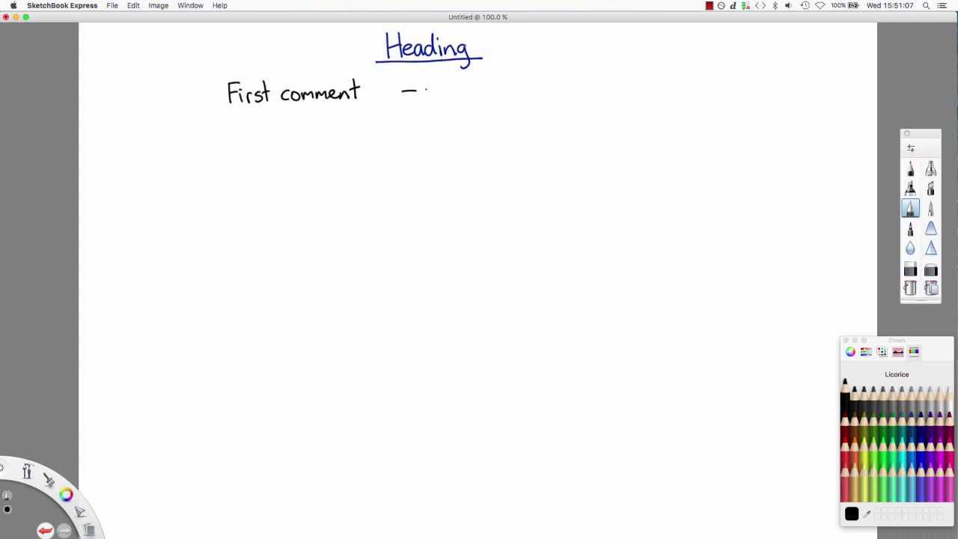
- Write the dashed points '- point 1' and '- point 2' beside the comment
drag(425, 88, 452, 95)
mouse_move(454, 79)
mouse_down()
mouse_move(453, 98)
mouse_move(459, 88)
mouse_up()
drag(465, 84, 468, 96)
mouse_move(400, 116)
mouse_down()
mouse_move(425, 125)
mouse_move(474, 117)
mouse_up()
- Write 'Big long thing that actually takes ages to write' on two lines to the right
drag(518, 83, 520, 93)
mouse_move(519, 81)
mouse_down()
mouse_move(534, 99)
mouse_move(571, 95)
mouse_up()
mouse_move(575, 90)
mouse_down()
mouse_move(569, 100)
mouse_move(596, 94)
mouse_up()
mouse_move(599, 87)
mouse_down()
mouse_move(614, 100)
mouse_move(648, 93)
mouse_up()
mouse_move(651, 78)
mouse_down()
mouse_move(652, 94)
mouse_move(676, 94)
mouse_up()
drag(679, 77, 679, 94)
drag(674, 87, 684, 86)
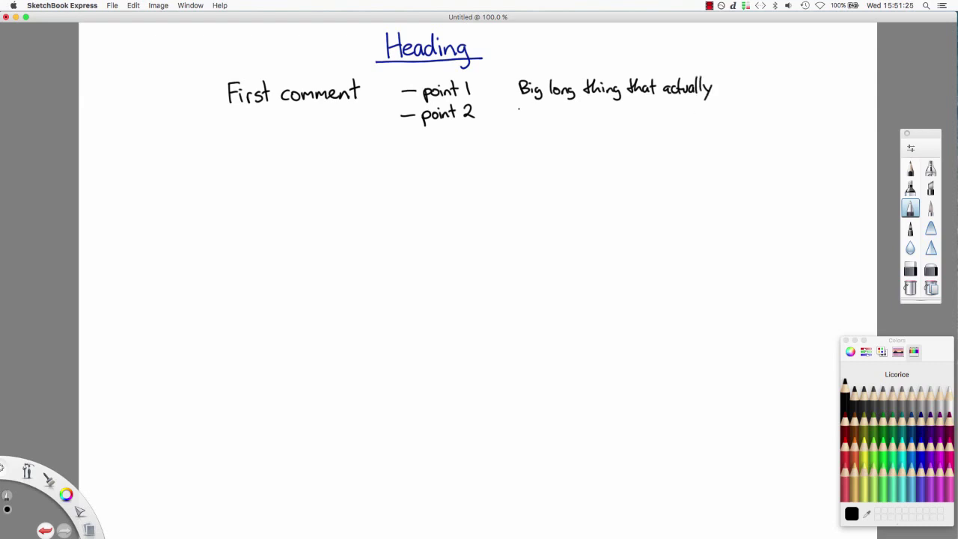
drag(529, 114, 530, 120)
mouse_move(532, 104)
mouse_down()
mouse_move(533, 121)
mouse_move(573, 129)
mouse_up()
drag(579, 116, 605, 120)
mouse_move(600, 112)
mouse_down()
mouse_move(648, 119)
mouse_move(659, 108)
mouse_up()
drag(654, 114, 663, 118)
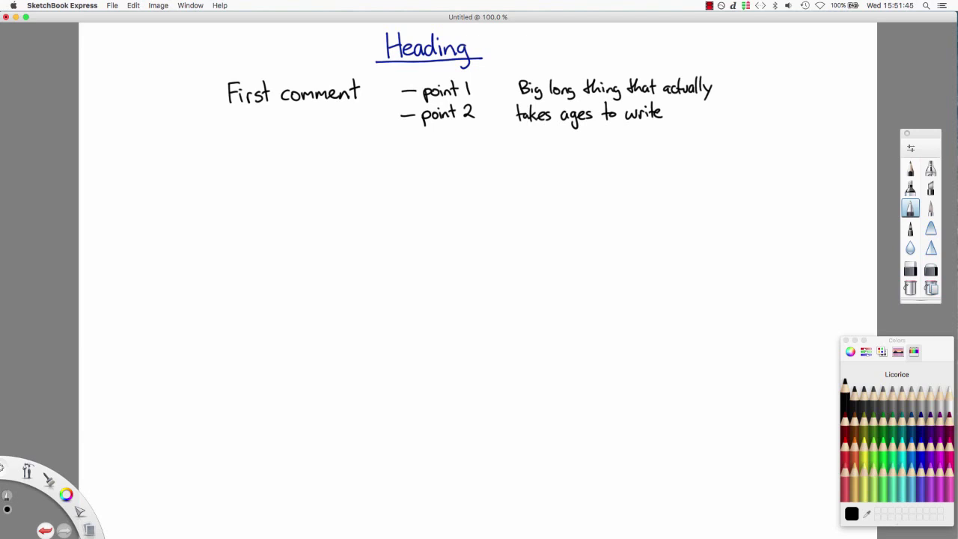
- Stop recording and place Rec 12-2-15 78 after the existing clip, bringing the project to 0:08:25;00
click(709, 6)
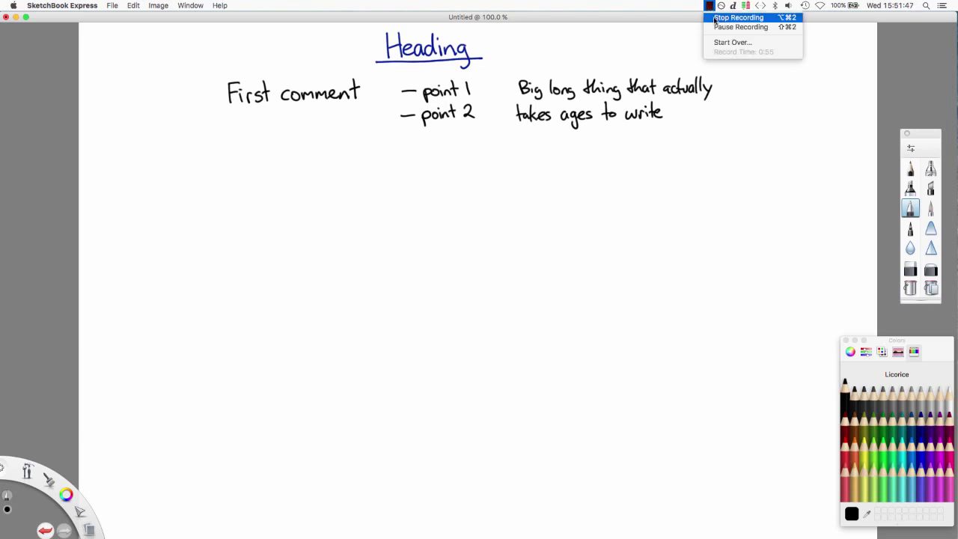
click(738, 17)
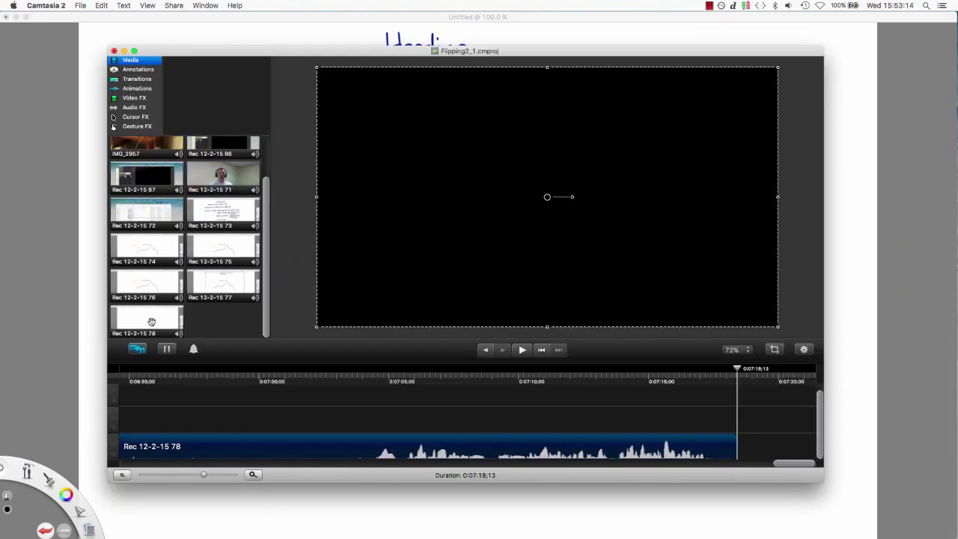
drag(146, 321, 778, 440)
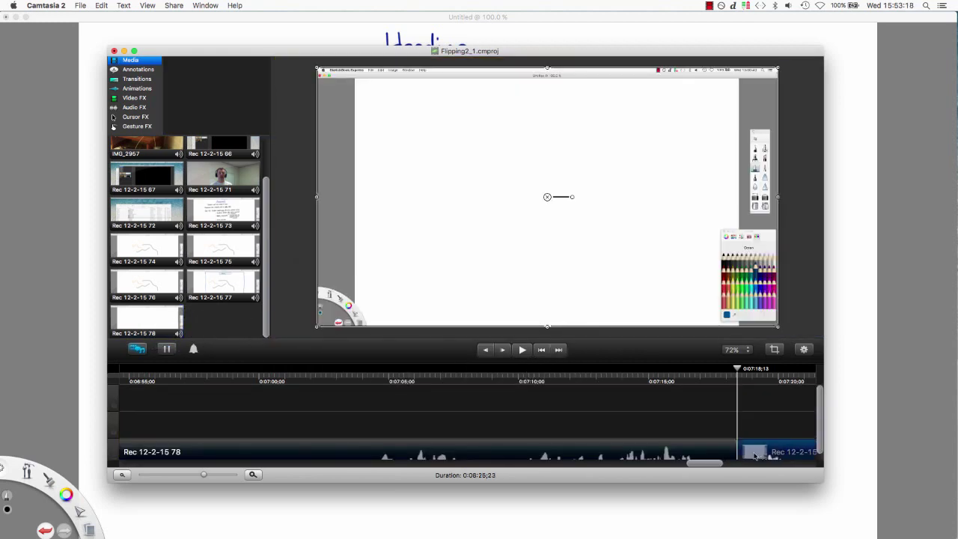
drag(715, 469, 737, 468)
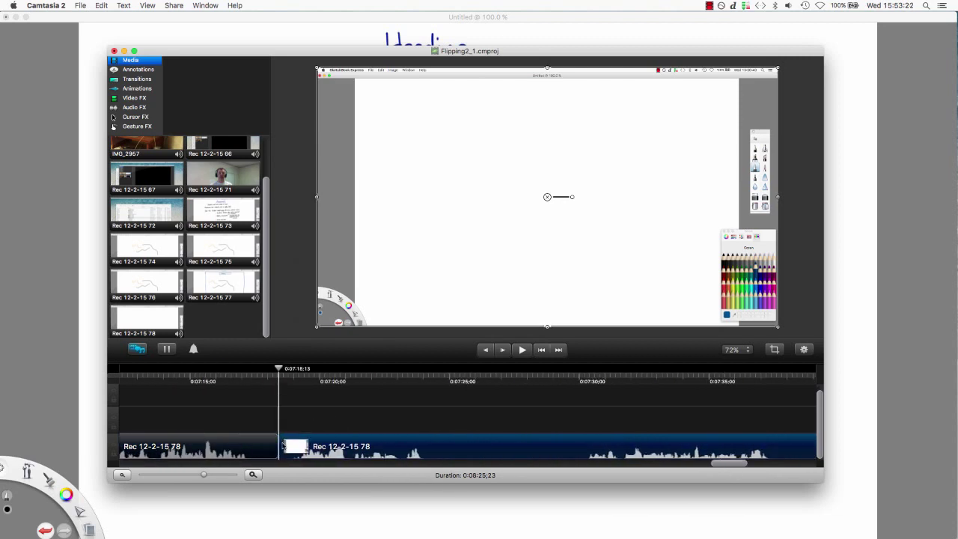
drag(283, 447, 322, 447)
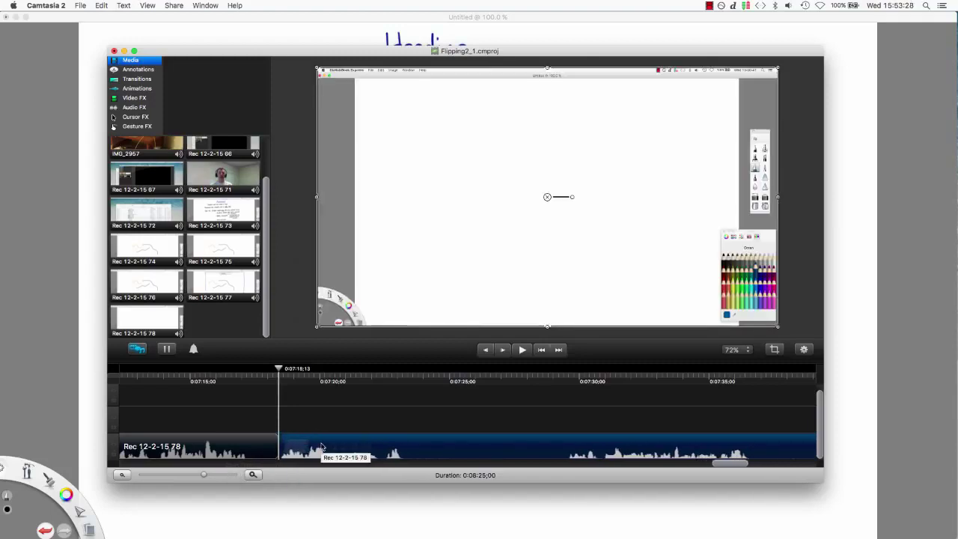
- Preview the new clip and set the playhead back to 0:07:23;06, where writing begins
click(522, 350)
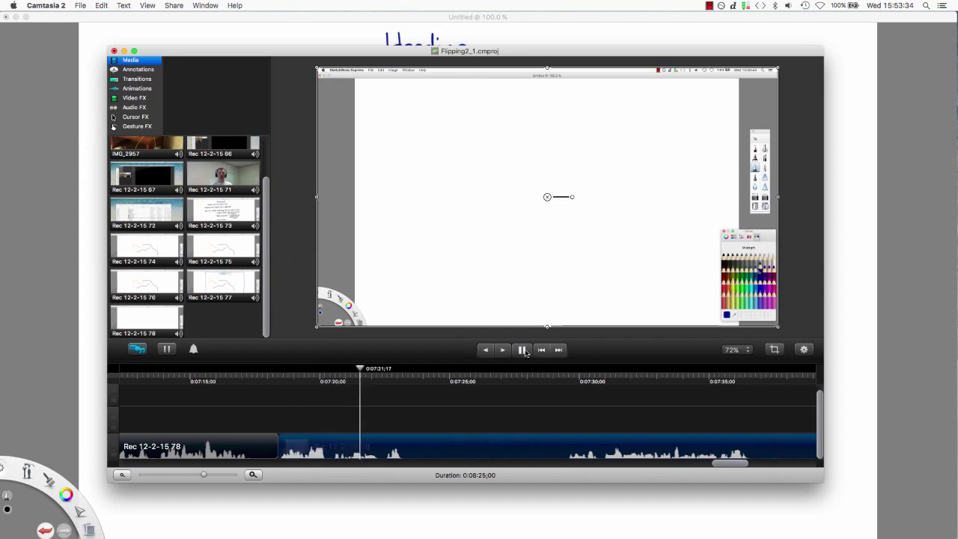
click(522, 350)
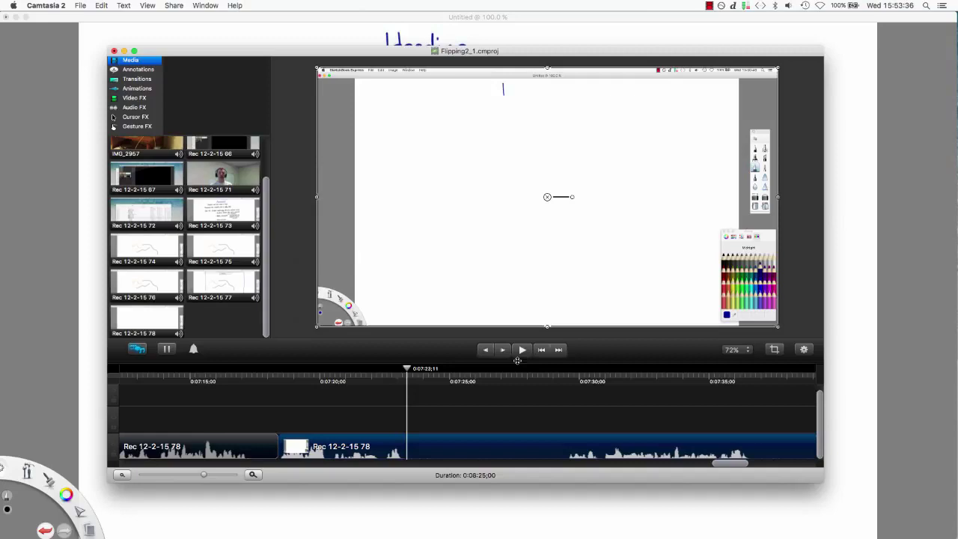
drag(409, 370, 405, 370)
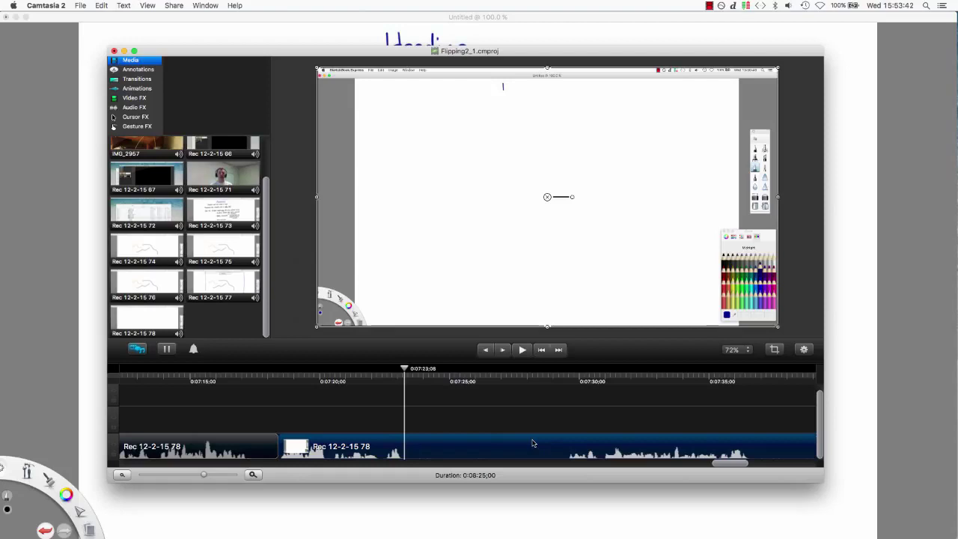
drag(410, 367, 408, 363)
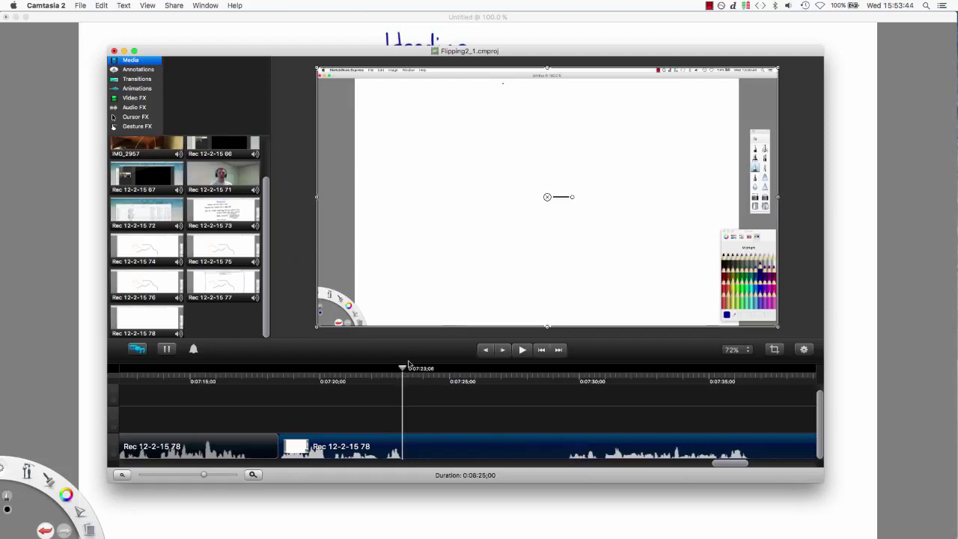
- Split Rec 12-2-15 78 at 0:07:29;17, just after Heading is written
click(102, 6)
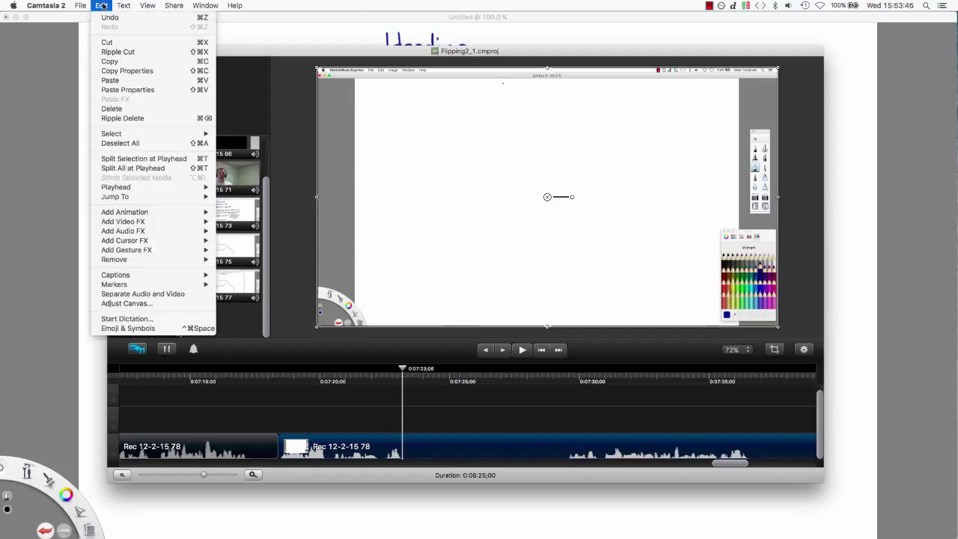
click(117, 159)
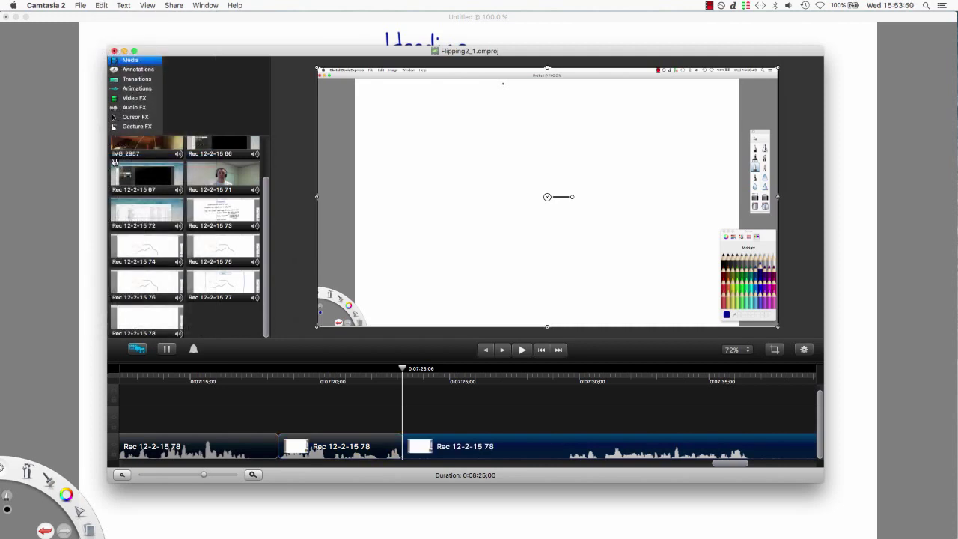
click(568, 379)
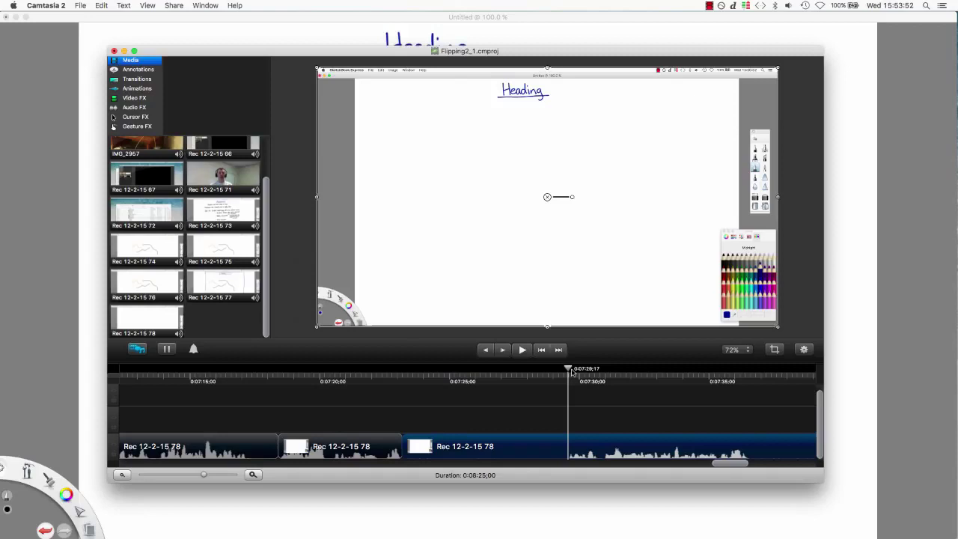
key(super+t)
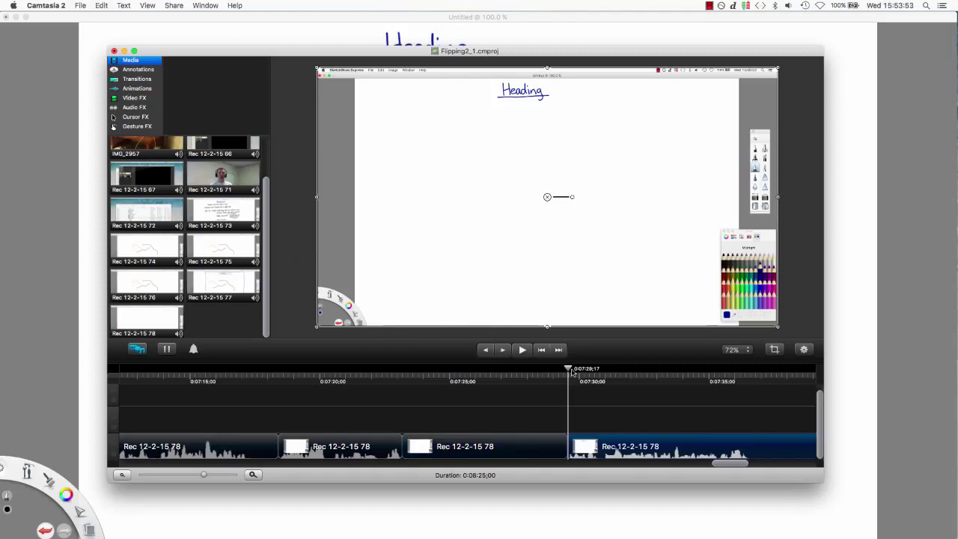
- Apply Clip Speed to the Heading clip and set its speed to 2000%
click(486, 446)
click(141, 98)
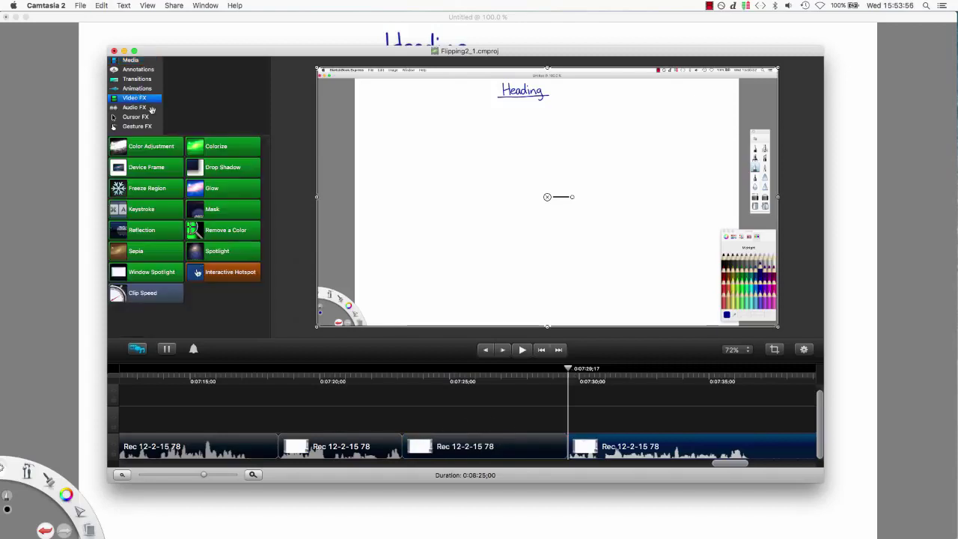
drag(154, 291, 479, 450)
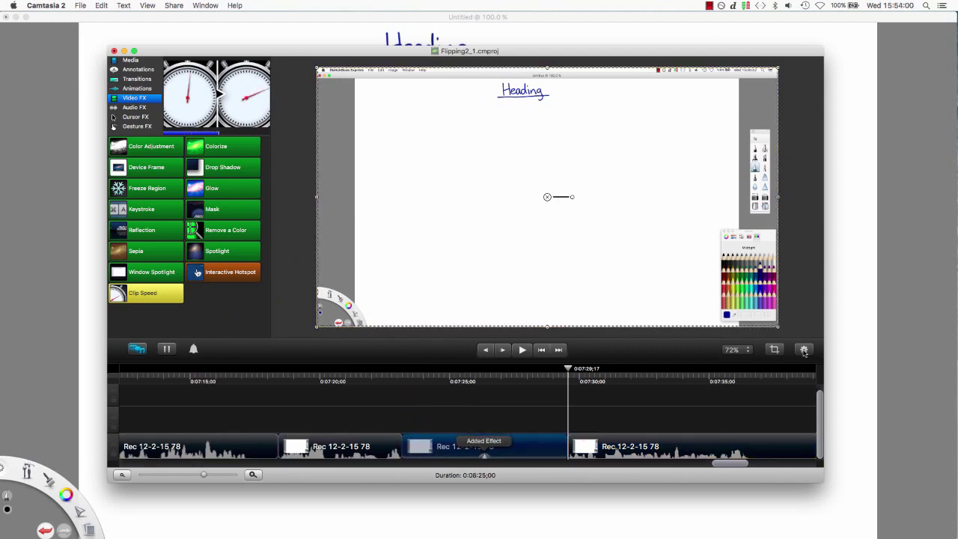
click(758, 268)
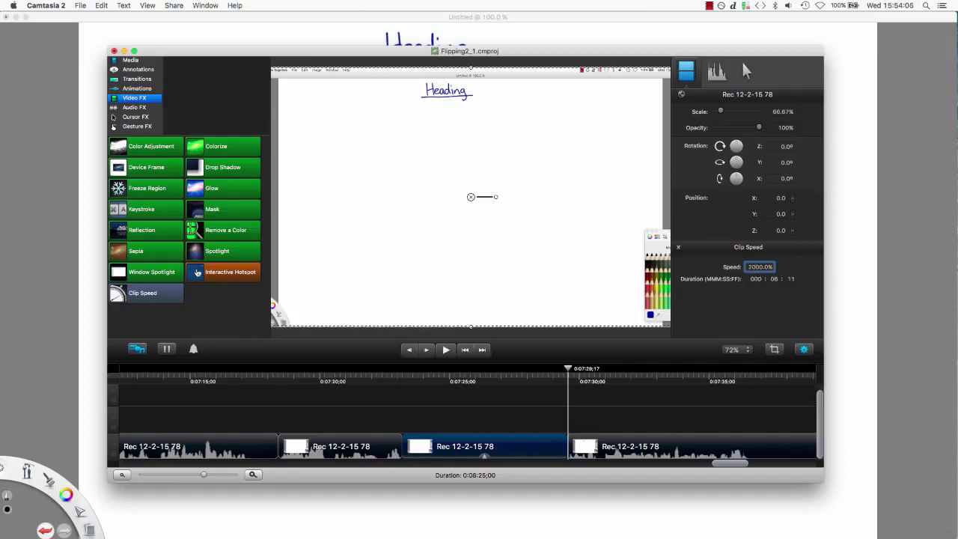
key(Return)
click(643, 416)
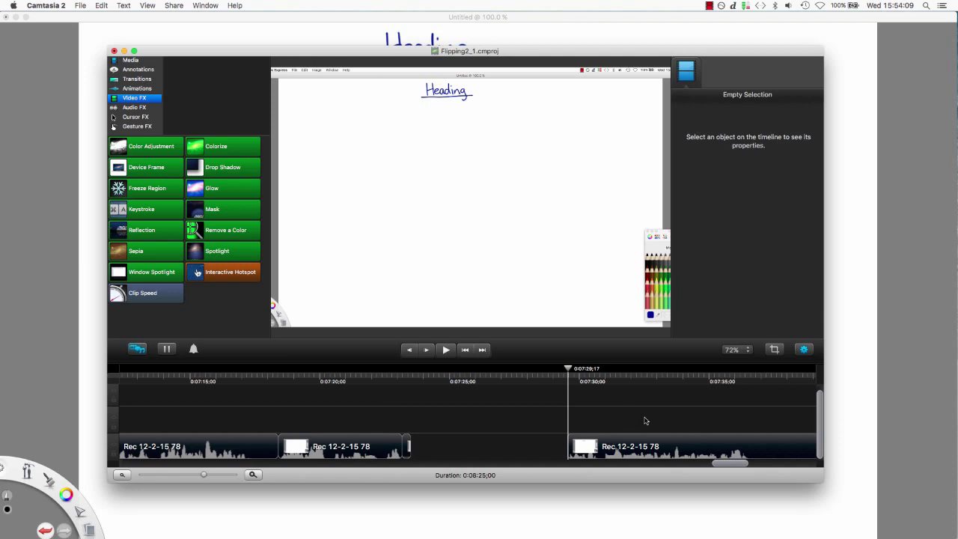
- Paste the 100% scale, -22, -125 position properties onto the middle clips and the last clip
drag(385, 382, 337, 401)
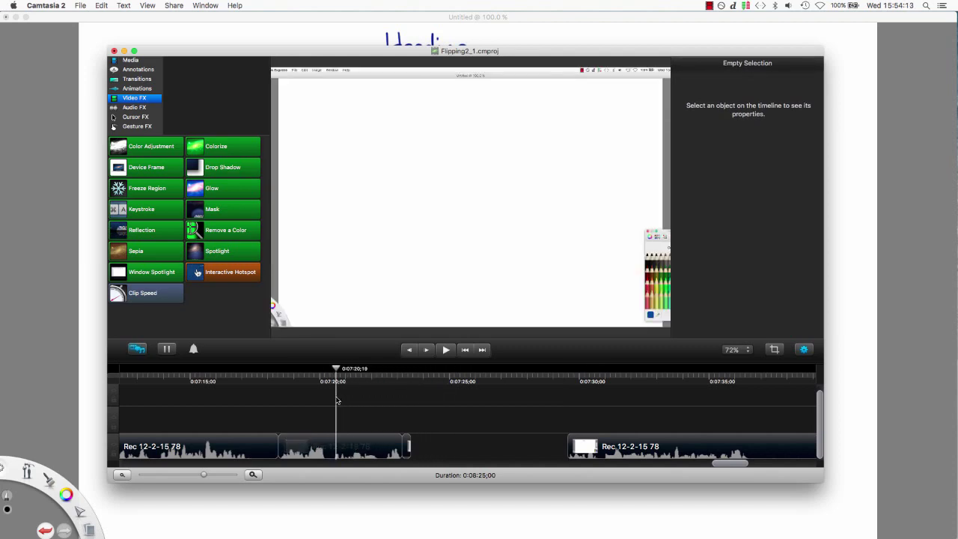
right_click(431, 305)
click(452, 327)
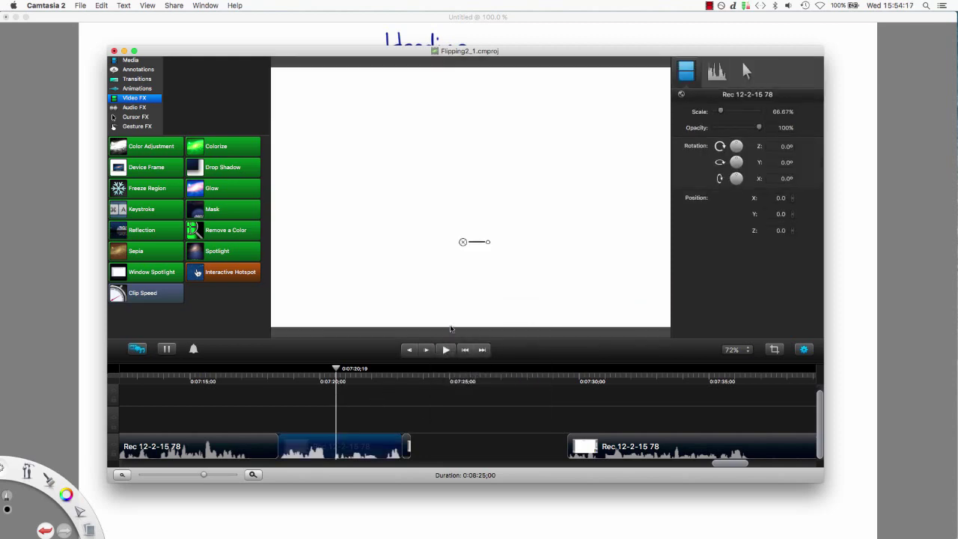
click(410, 379)
right_click(466, 304)
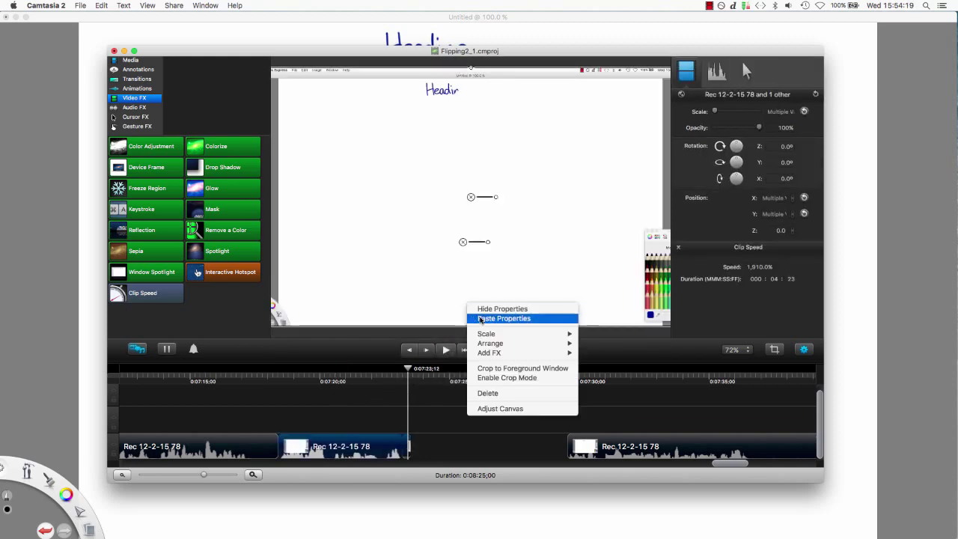
click(480, 317)
click(628, 427)
click(630, 406)
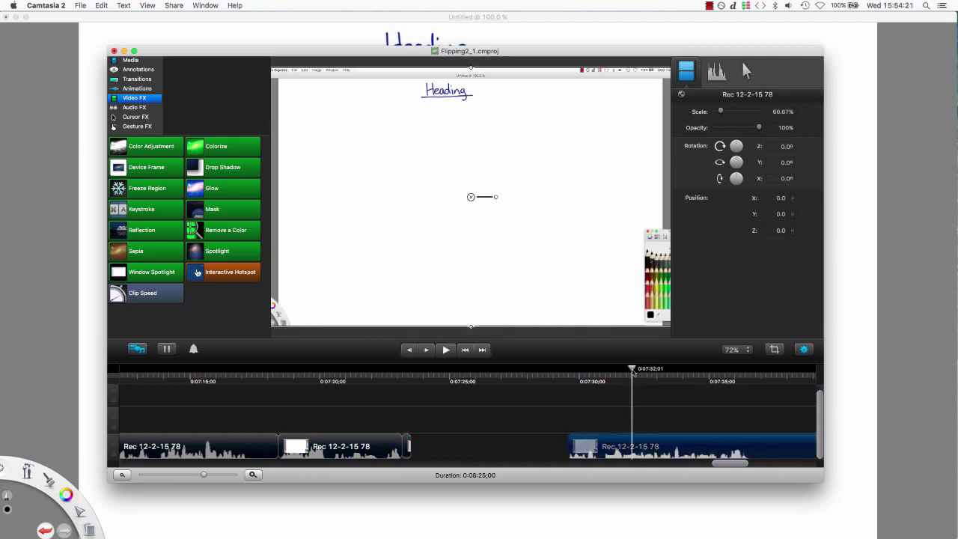
right_click(618, 311)
click(635, 336)
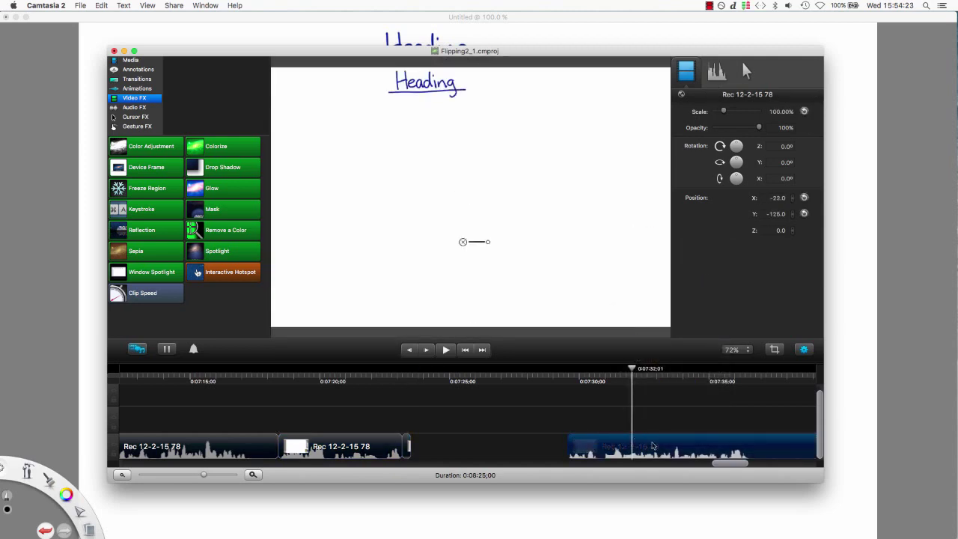
- Close the gap before the last clip and split it at the start and end of First comment
drag(656, 444, 500, 442)
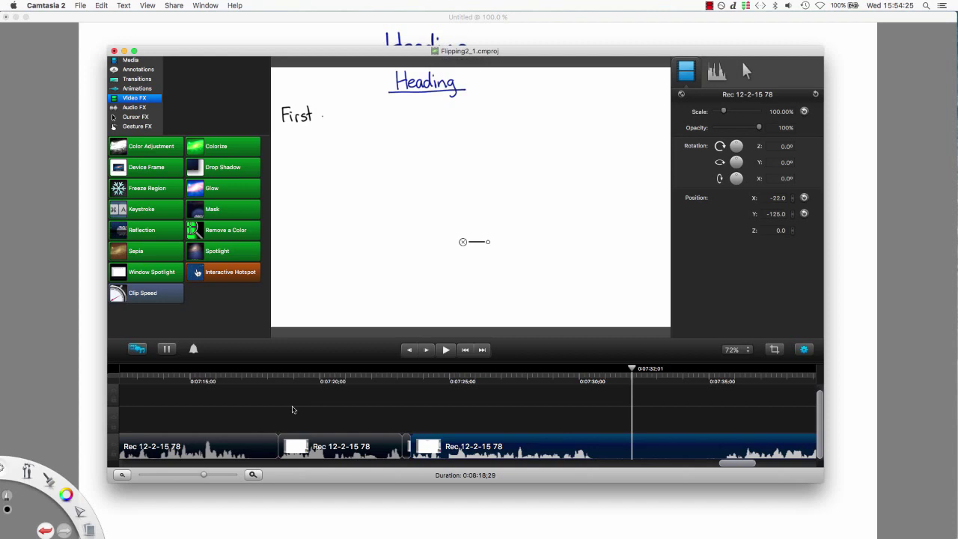
mouse_move(273, 381)
mouse_down()
mouse_move(481, 391)
mouse_move(332, 393)
mouse_move(432, 400)
mouse_move(598, 399)
mouse_up()
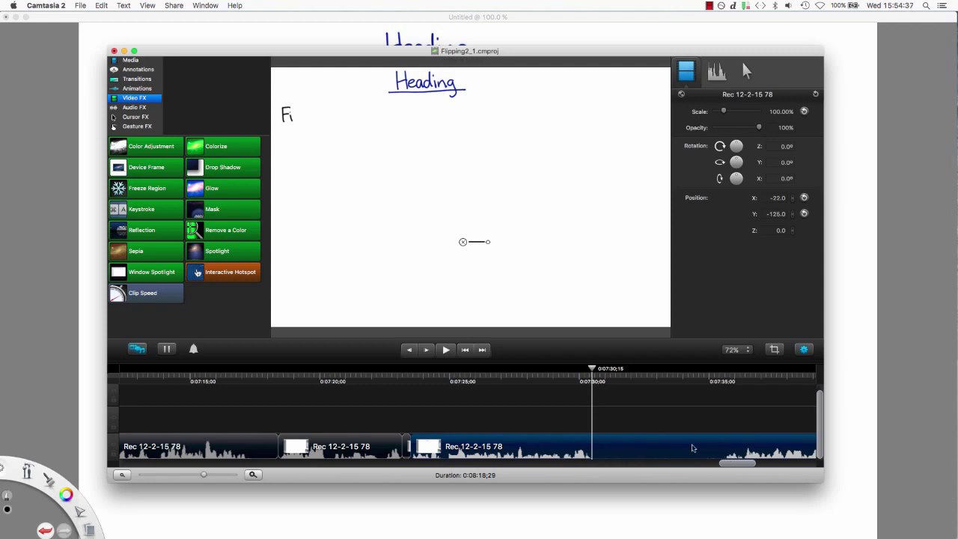
key(super+t)
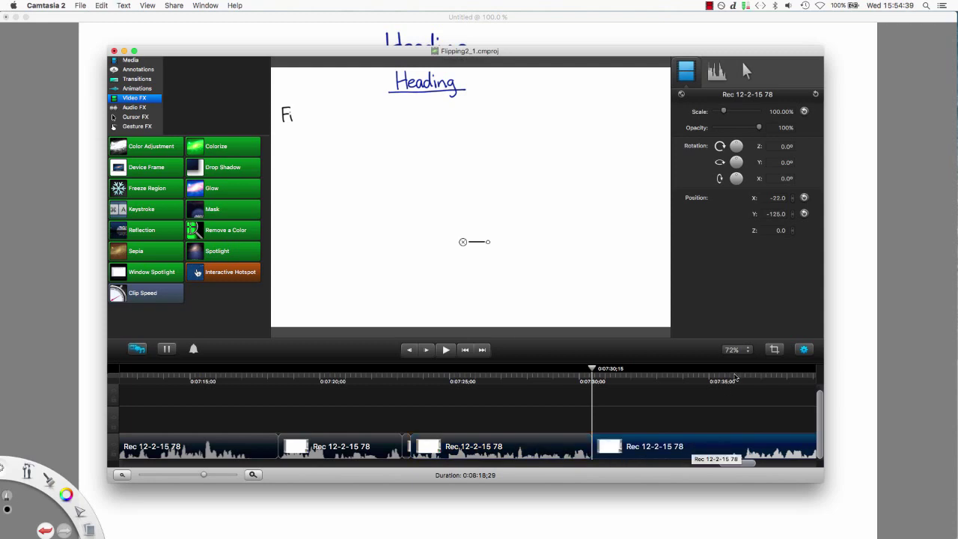
drag(735, 376, 732, 377)
key(super+t)
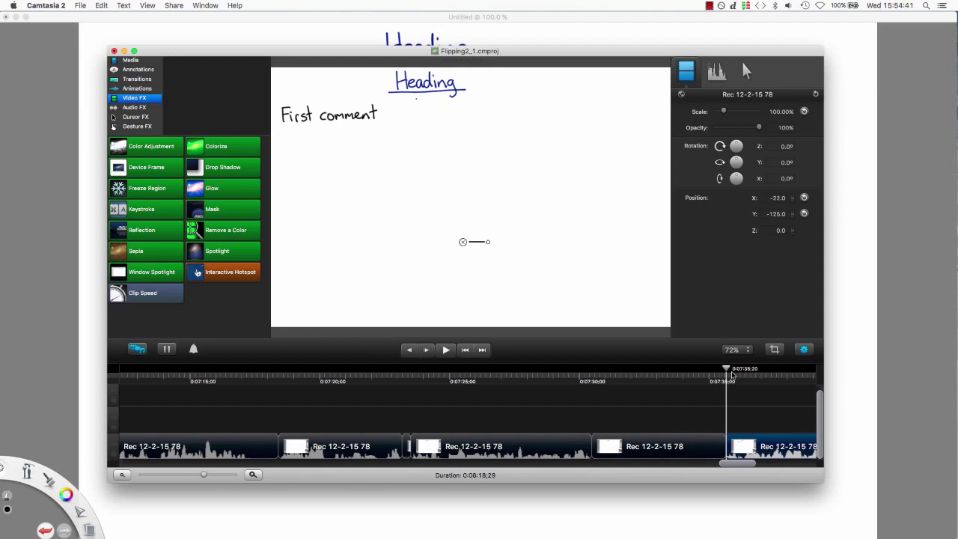
- Speed the First comment stretch up to 2000% and close the resulting gap
drag(154, 292, 624, 449)
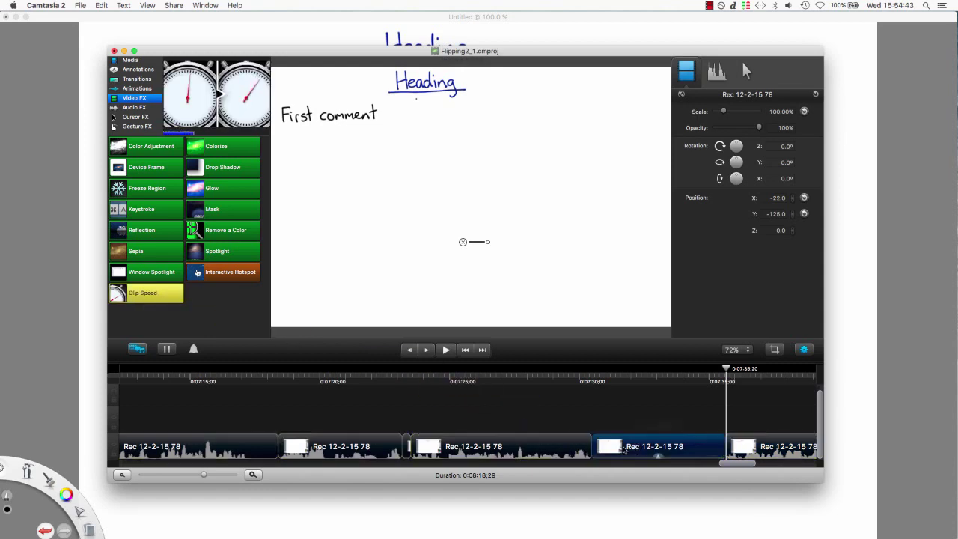
click(752, 267)
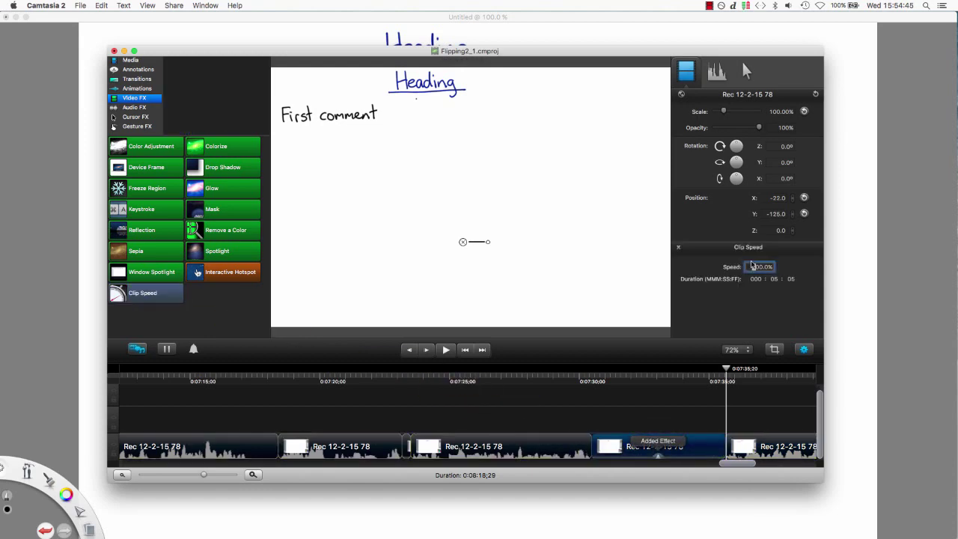
key(Return)
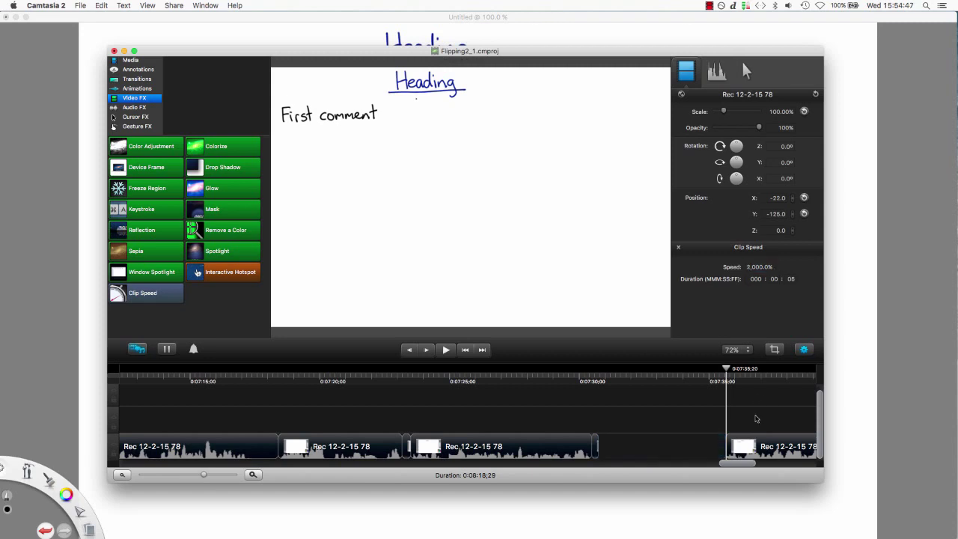
drag(407, 113, 416, 113)
mouse_move(423, 111)
mouse_down()
mouse_move(428, 121)
mouse_move(442, 115)
mouse_up()
- Review the sped-up writing from 0:07:23 onward
click(638, 446)
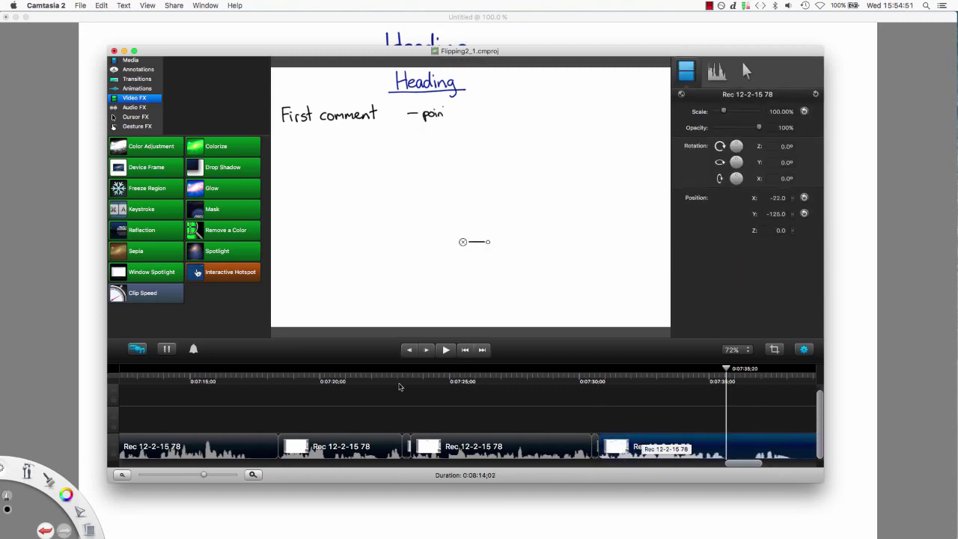
click(400, 382)
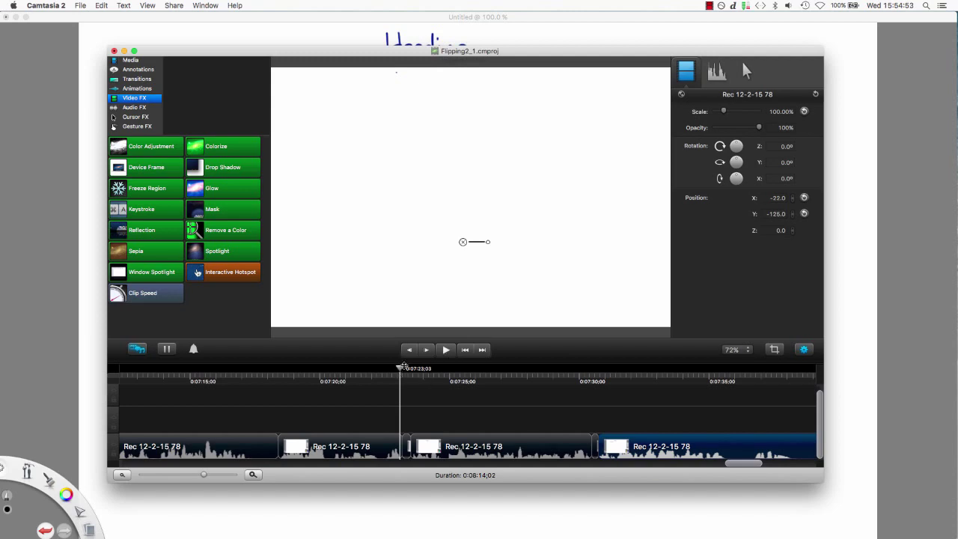
drag(401, 369, 722, 381)
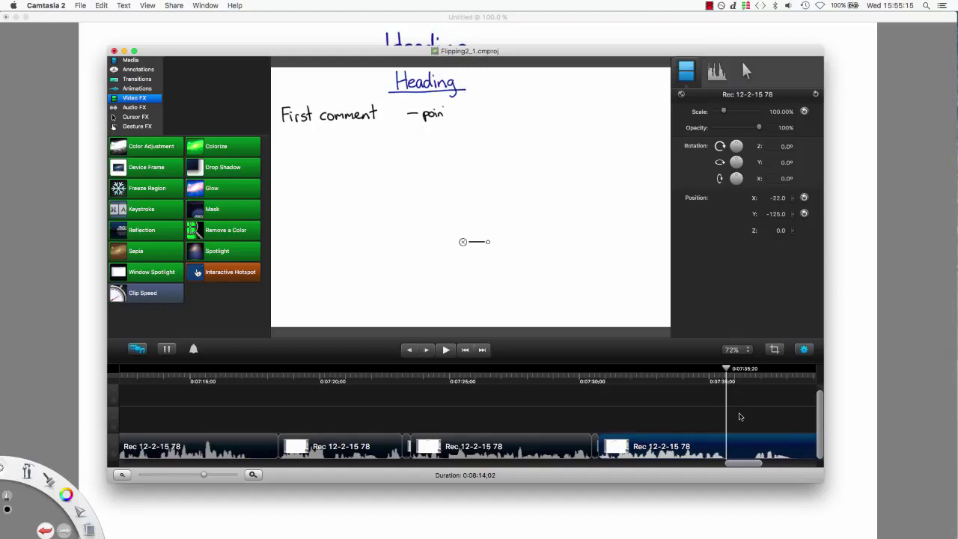
- Split where point 1 begins, apply Clip Speed to that stretch, and close the gap
key(super+t)
click(755, 380)
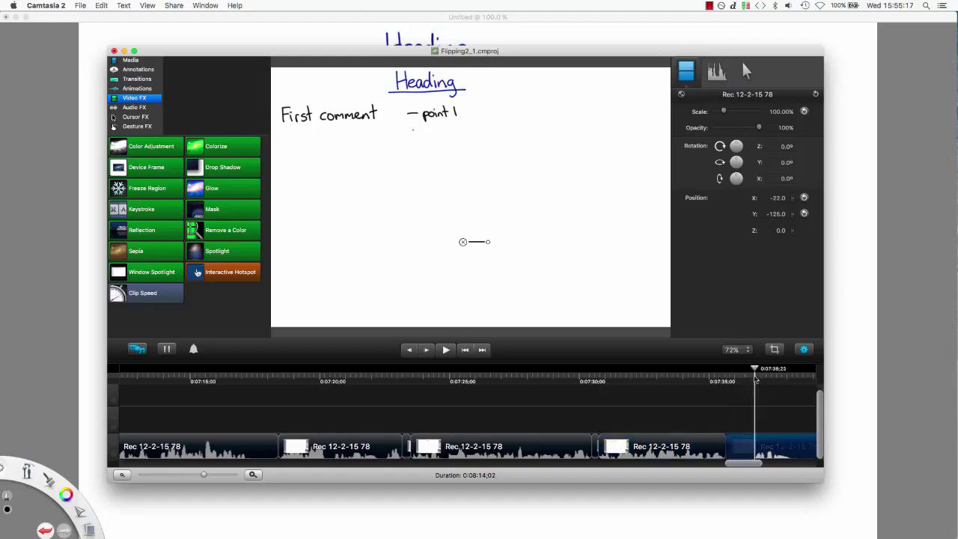
drag(150, 293, 739, 447)
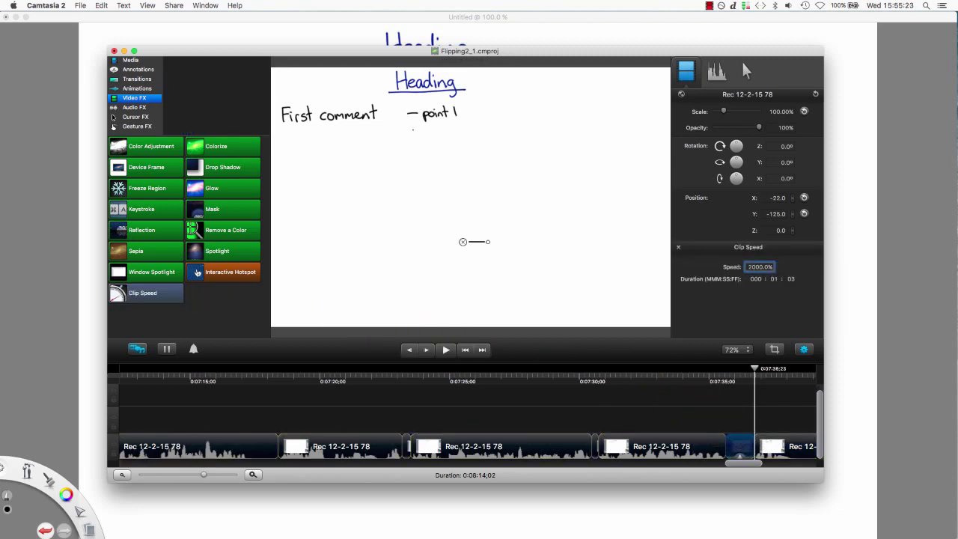
drag(749, 447, 761, 449)
- Split the clip after point 1 and where point 2 finishes, then add Clip Speed to that piece
click(711, 379)
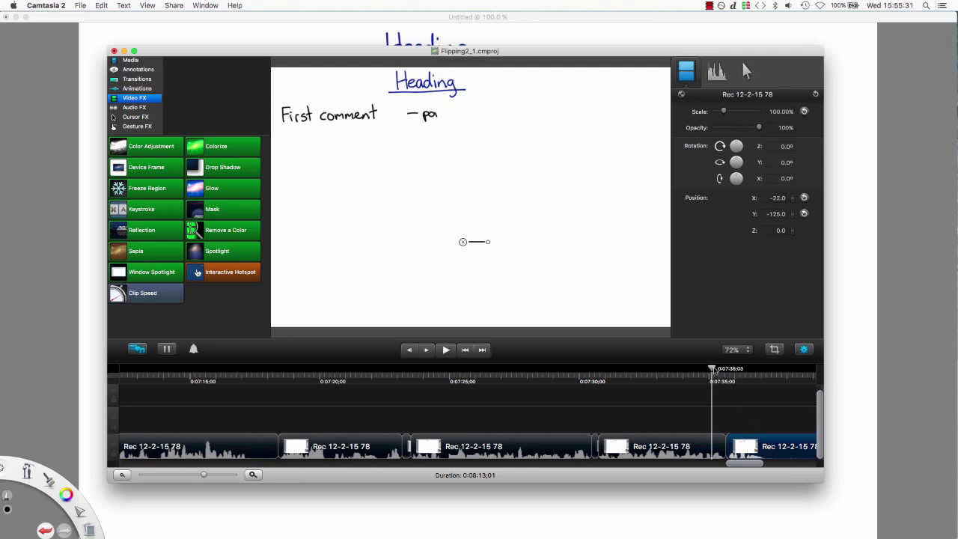
drag(714, 369, 767, 370)
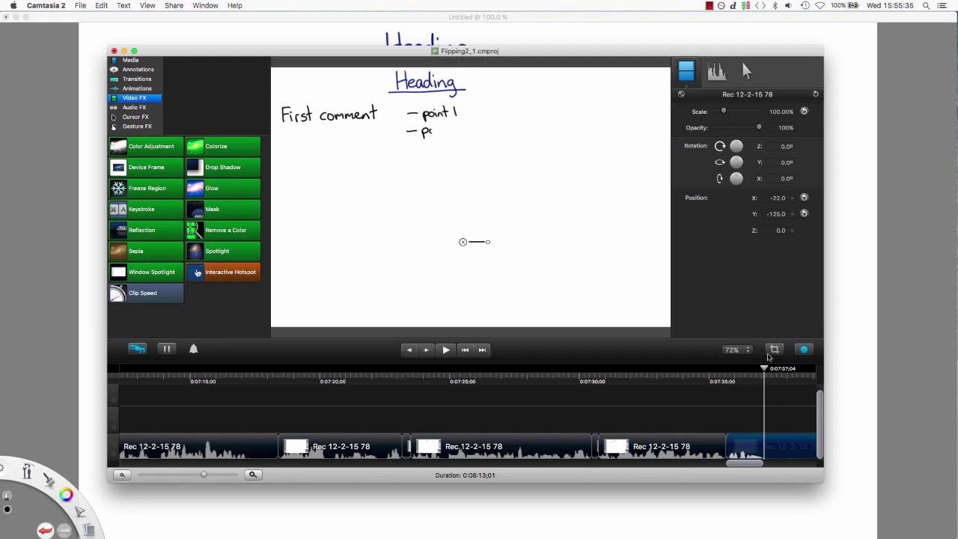
key(super+t)
drag(751, 465, 761, 466)
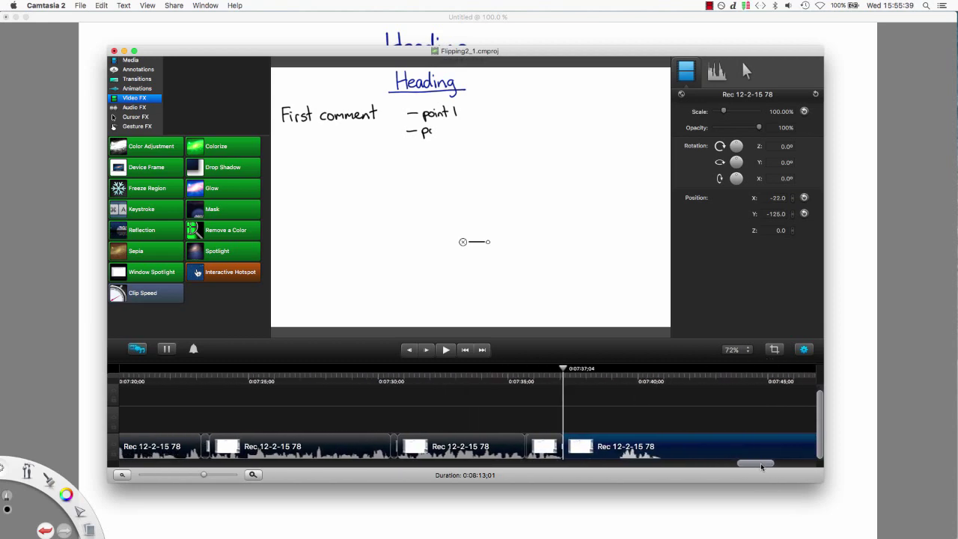
click(619, 371)
key(super+t)
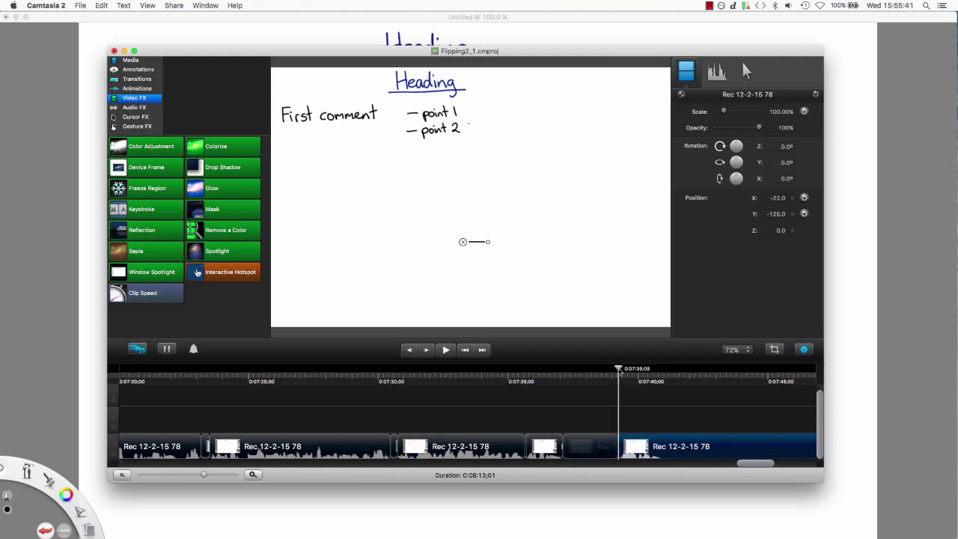
drag(158, 293, 590, 444)
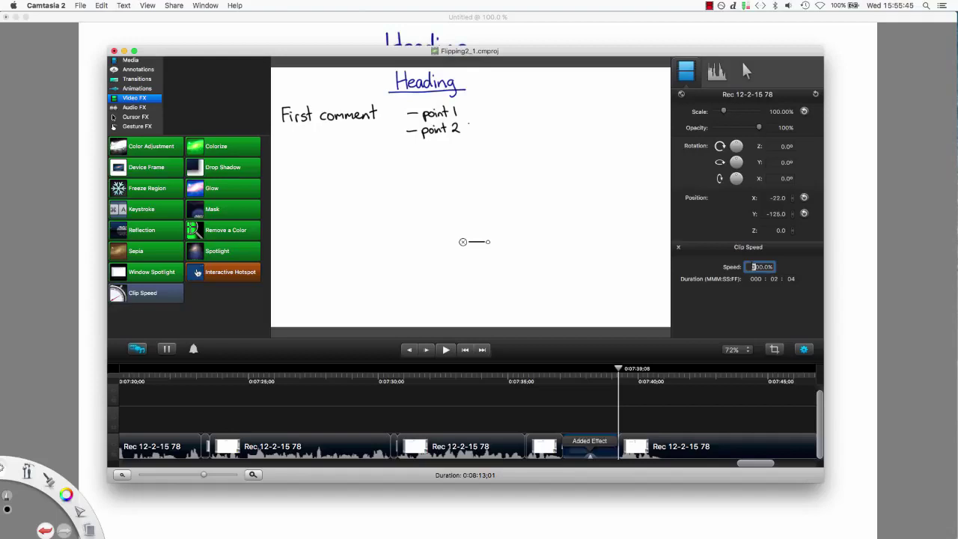
- Set the slow-writing piece to 2000% and split the next clip where the long sentence begins
text(20)
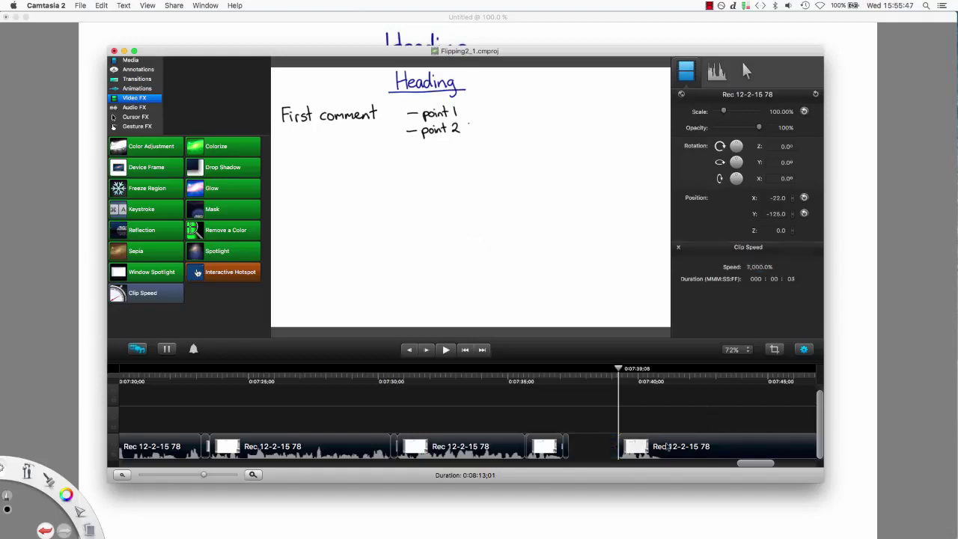
click(716, 411)
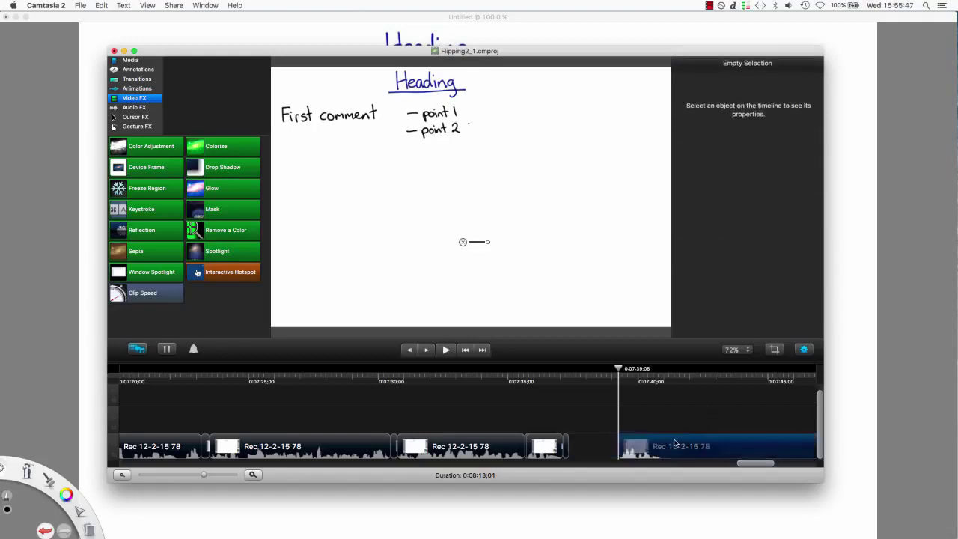
click(634, 443)
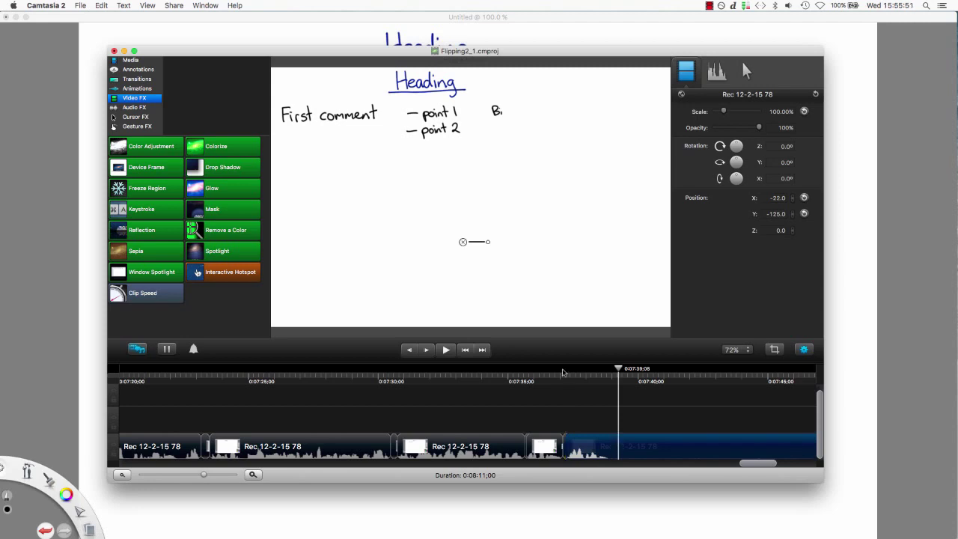
click(549, 375)
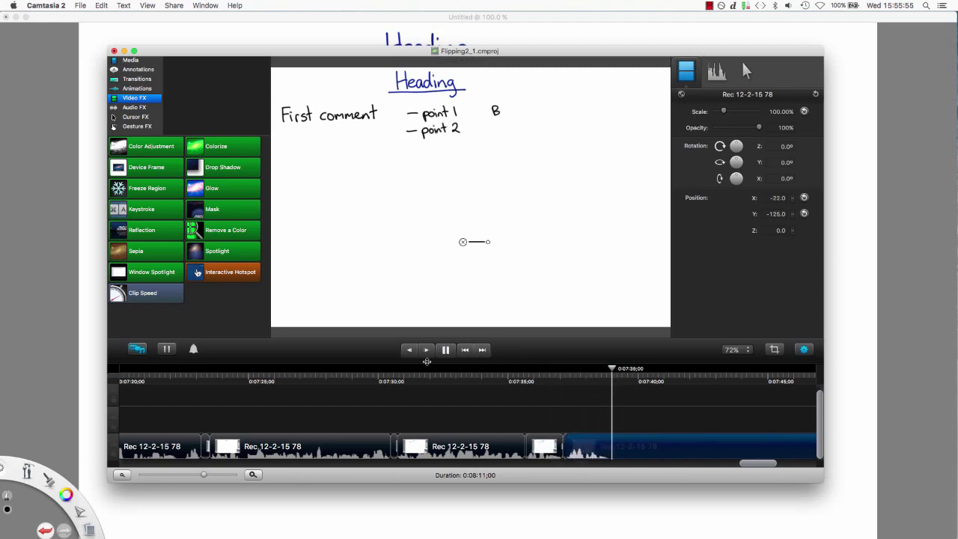
click(445, 349)
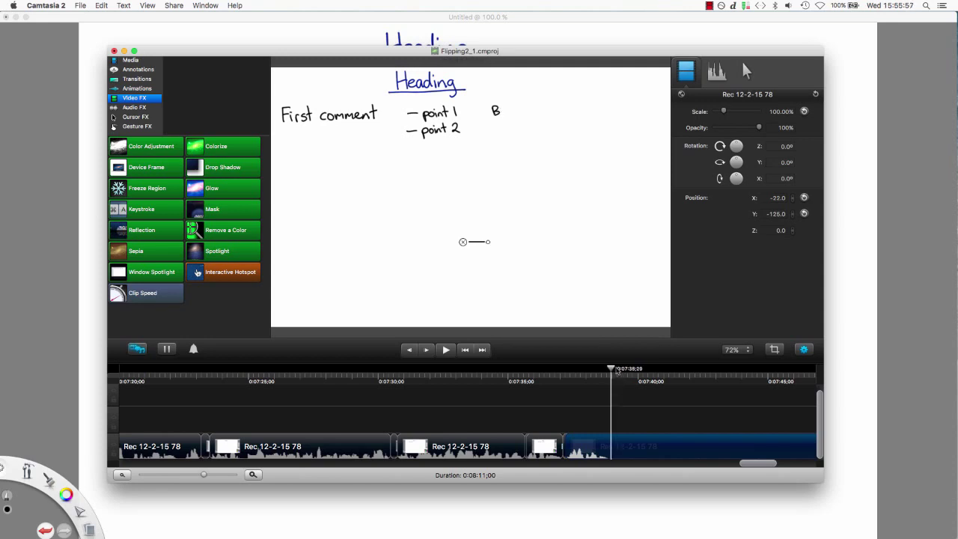
drag(612, 371, 610, 372)
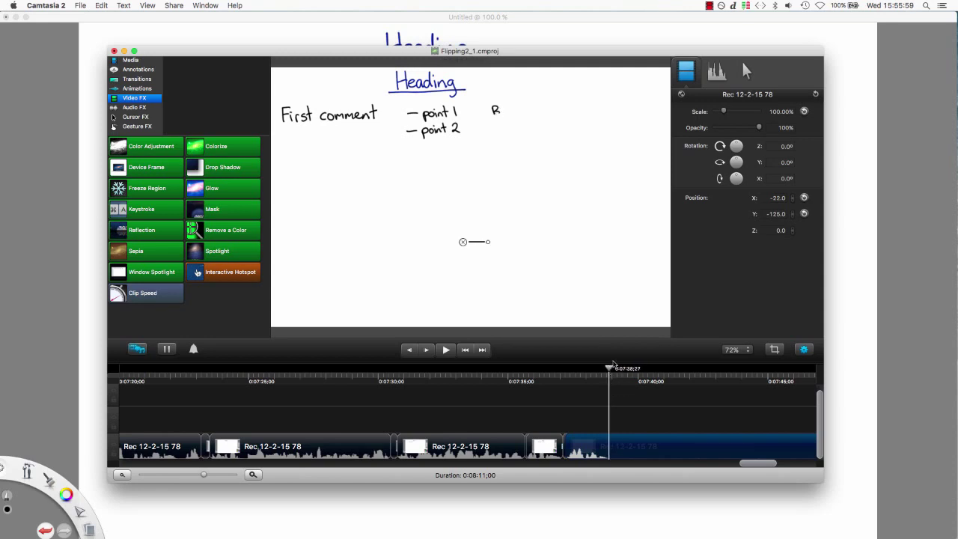
key(super+t)
- Split the clip at 0:07:57;03, where the long sentence finishes
scroll(769, 447, right, 10)
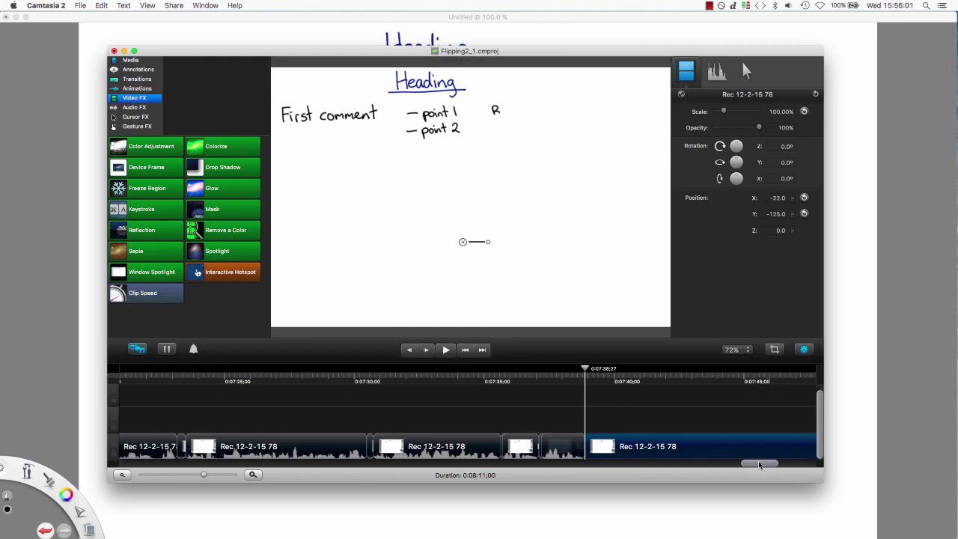
click(597, 372)
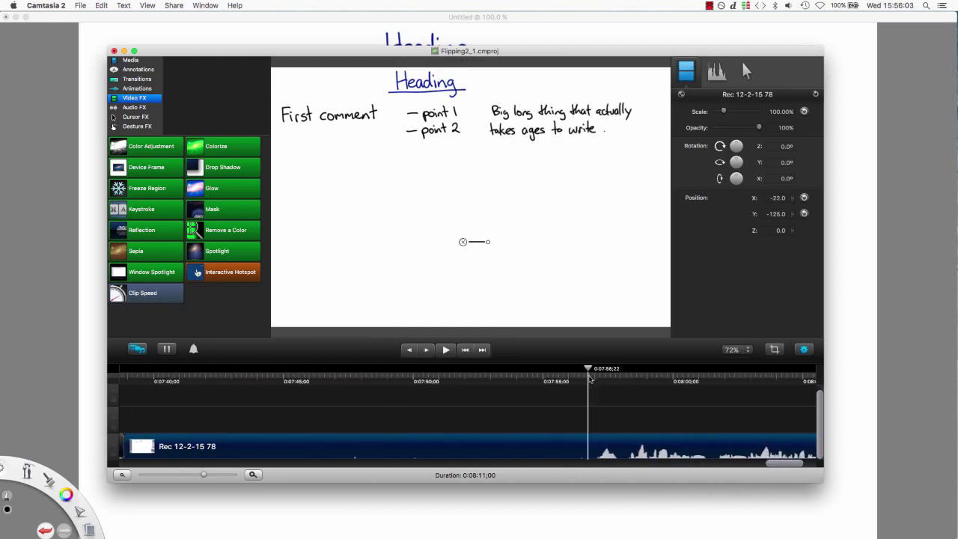
key(super+t)
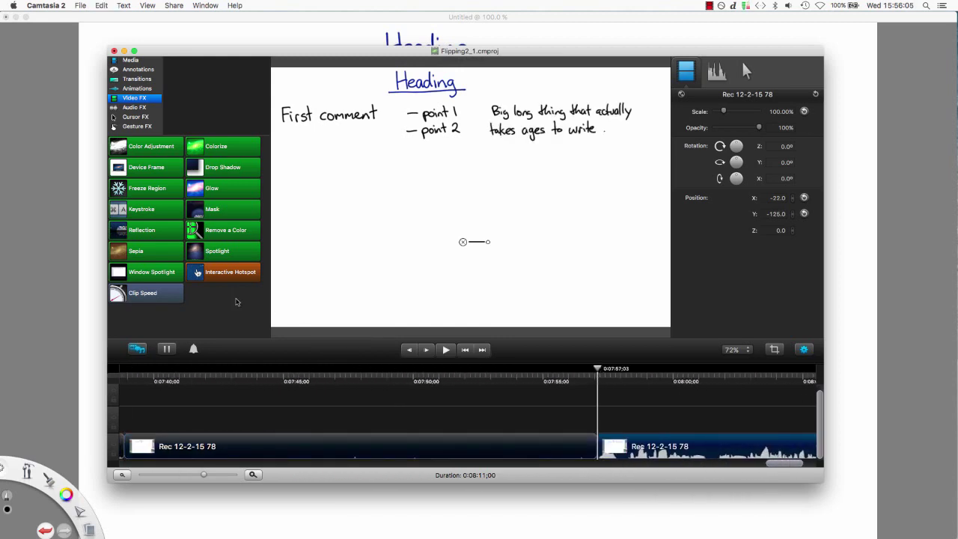
- Apply Clip Speed at 2000% to the long-sentence clip
drag(154, 293, 359, 448)
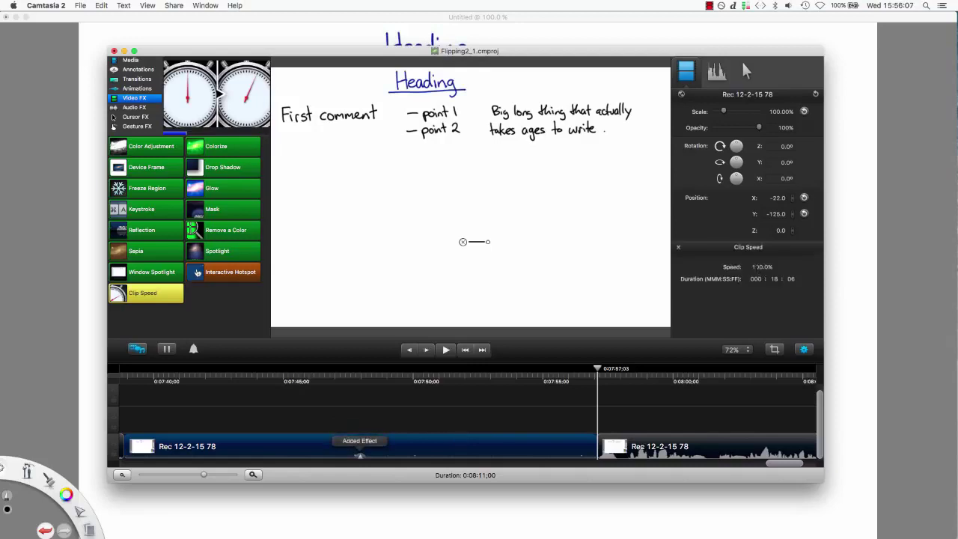
click(754, 266)
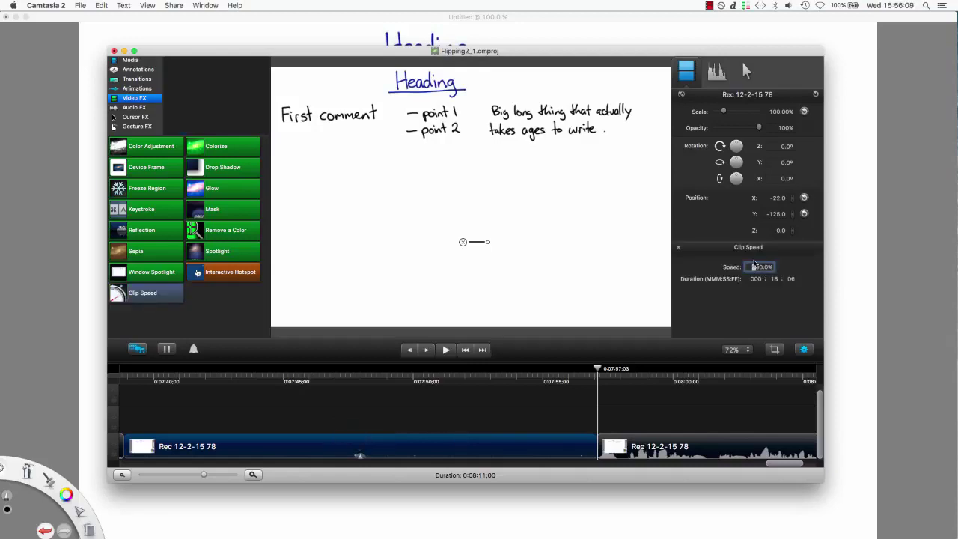
click(632, 422)
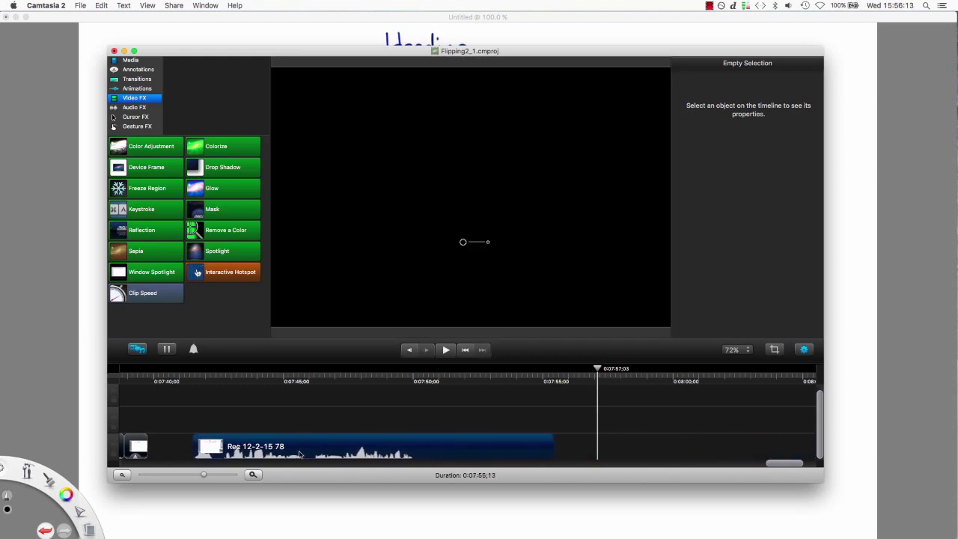
- Play the leftover clip after it to check it, then delete it, leaving 0:07:39;24
click(263, 445)
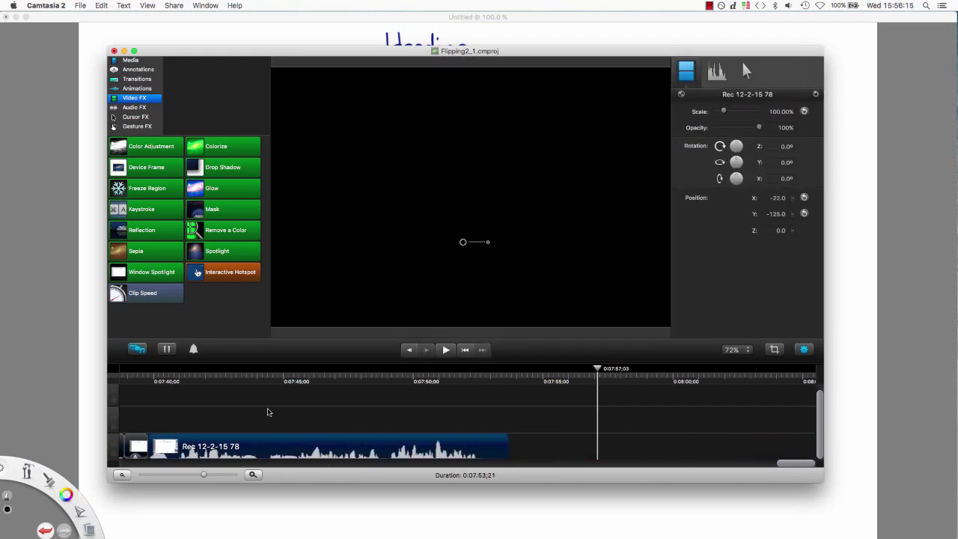
click(146, 379)
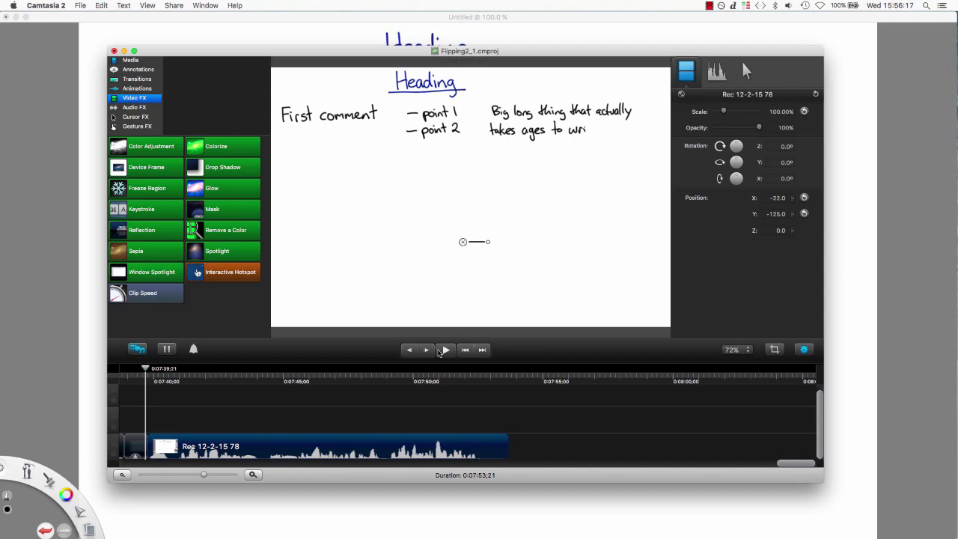
click(442, 349)
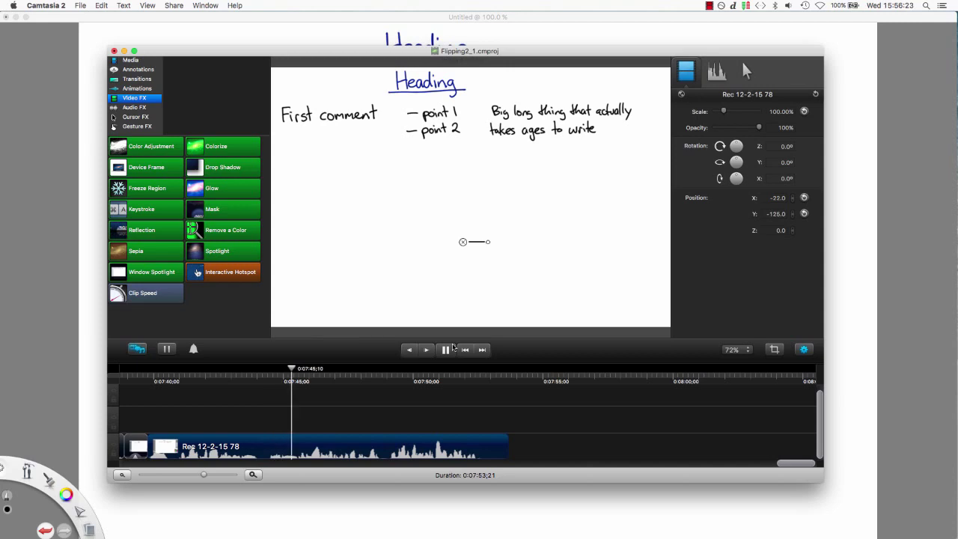
click(447, 349)
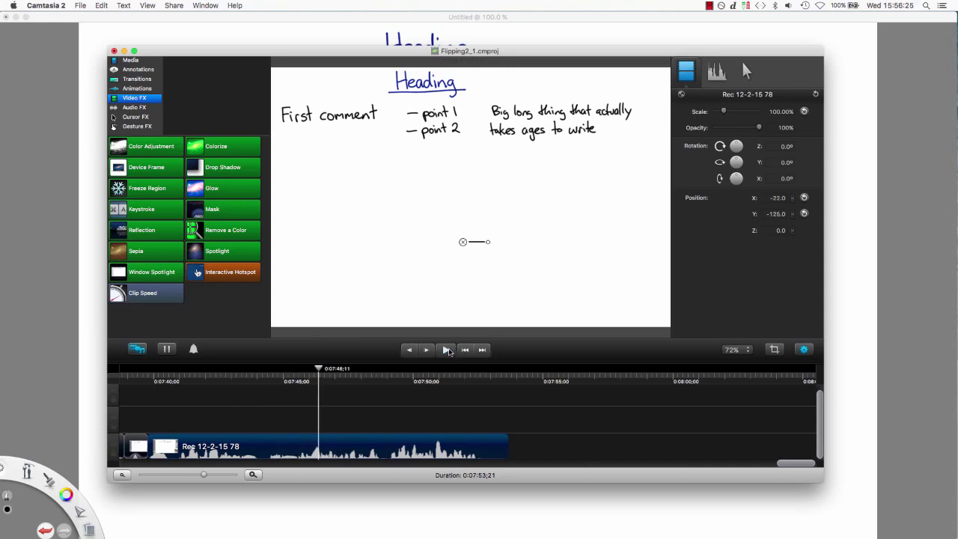
key(Delete)
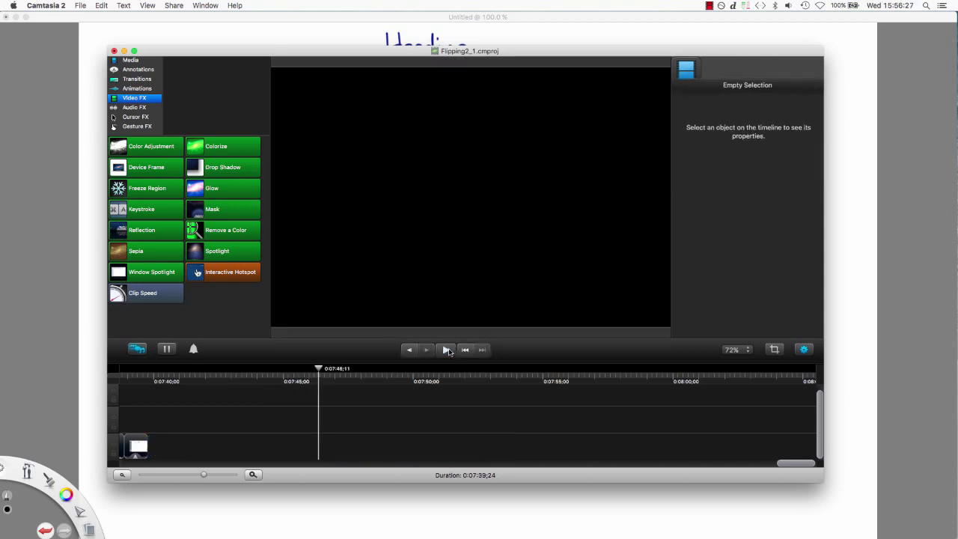
- Scrub and play from just before point 2 to check the sped-up writing through 0:07:39;23
scroll(566, 397, left, 10)
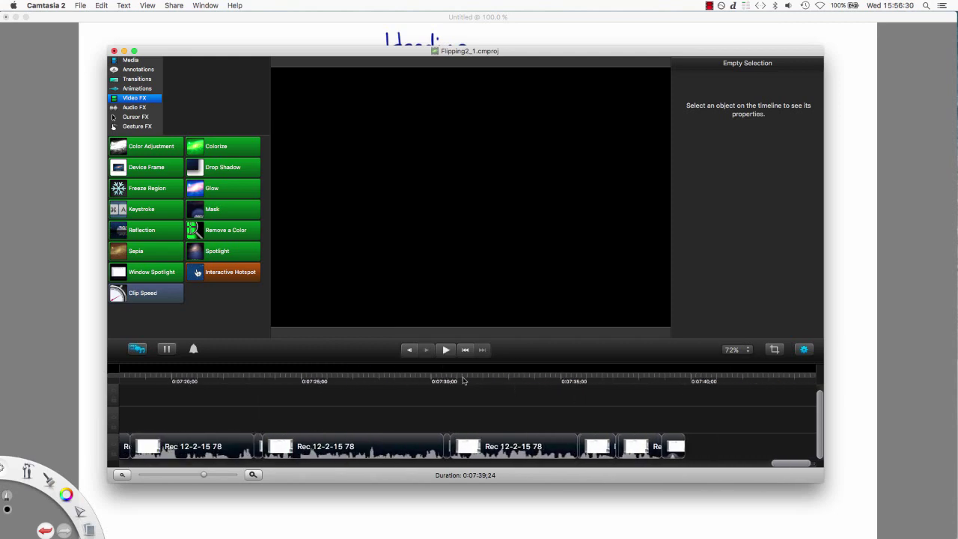
click(560, 381)
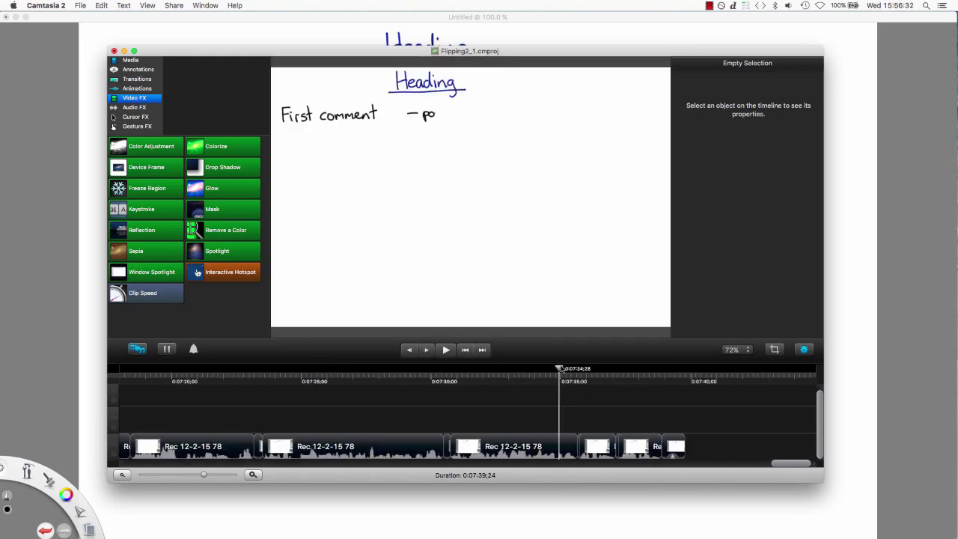
drag(562, 368, 679, 374)
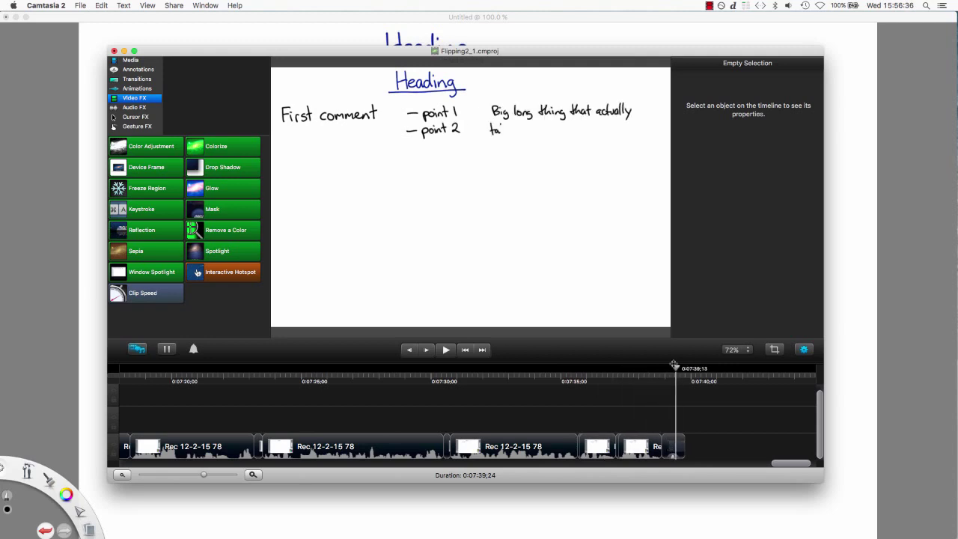
key(Right)
key(Right)
key(Right)
key(Right)
key(Right)
key(Right)
key(Right)
key(Right)
key(Right)
key(Right)
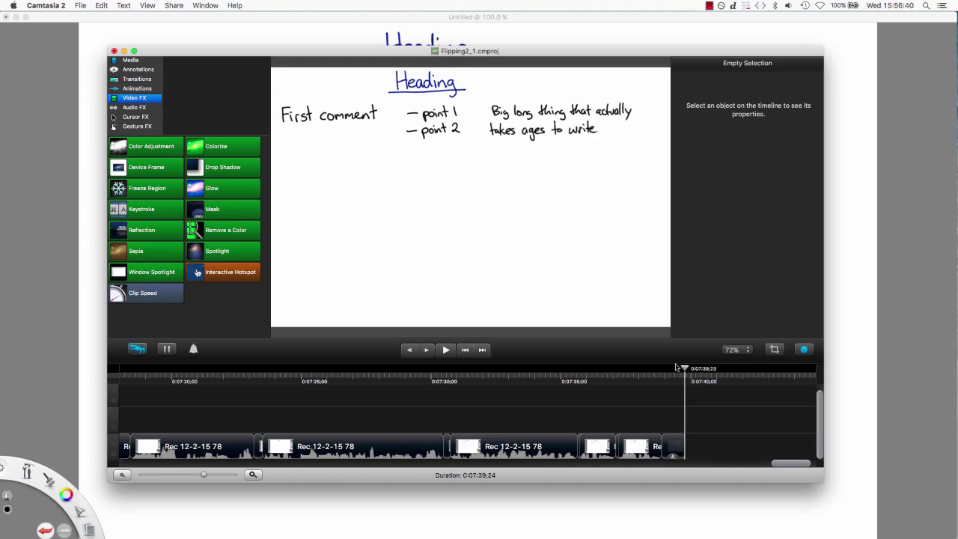